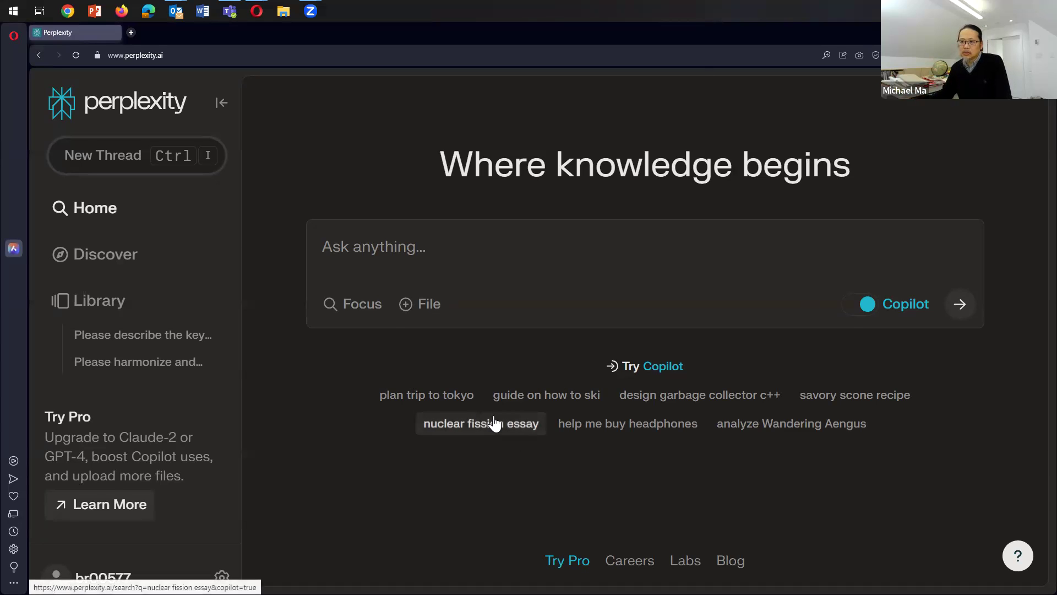
Step: Look through the Discover feed and the Library of past threads, and return to the home page
{"action": "left_click", "coordinate": [106, 261]}
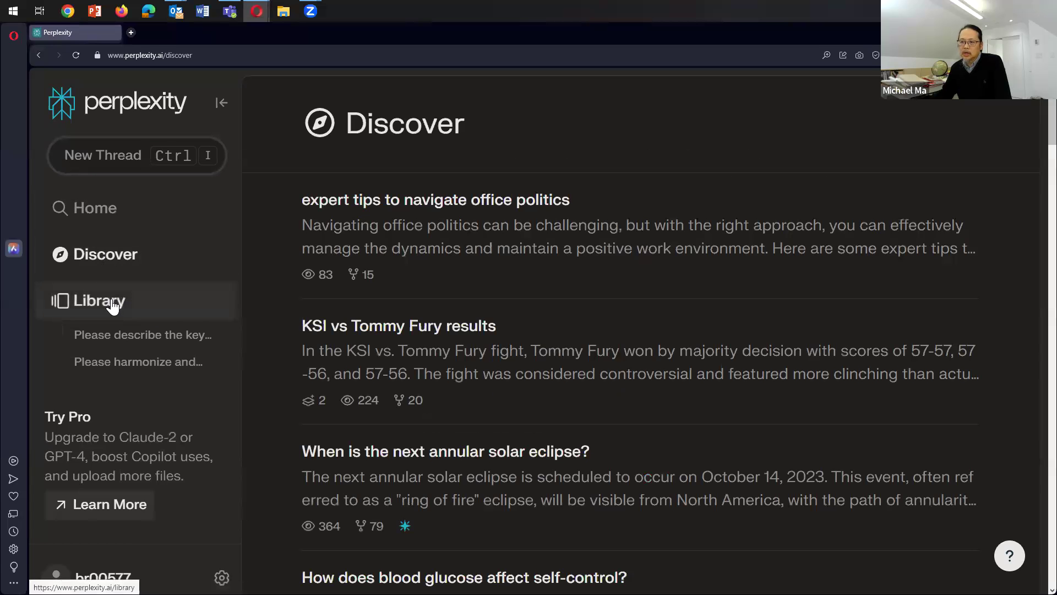
{"action": "left_click", "coordinate": [113, 306]}
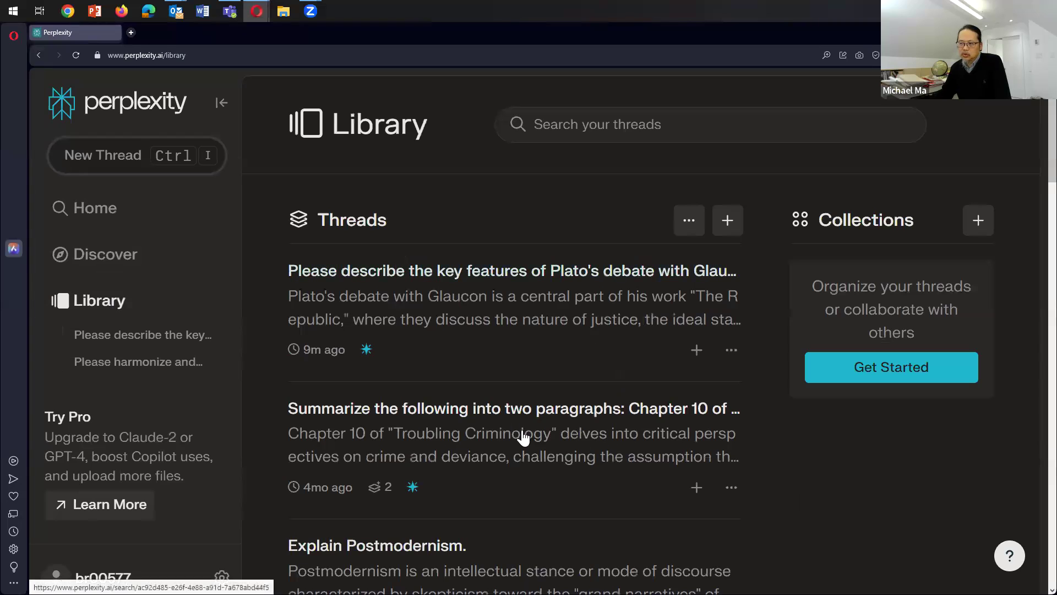
{"action": "left_click", "coordinate": [90, 208]}
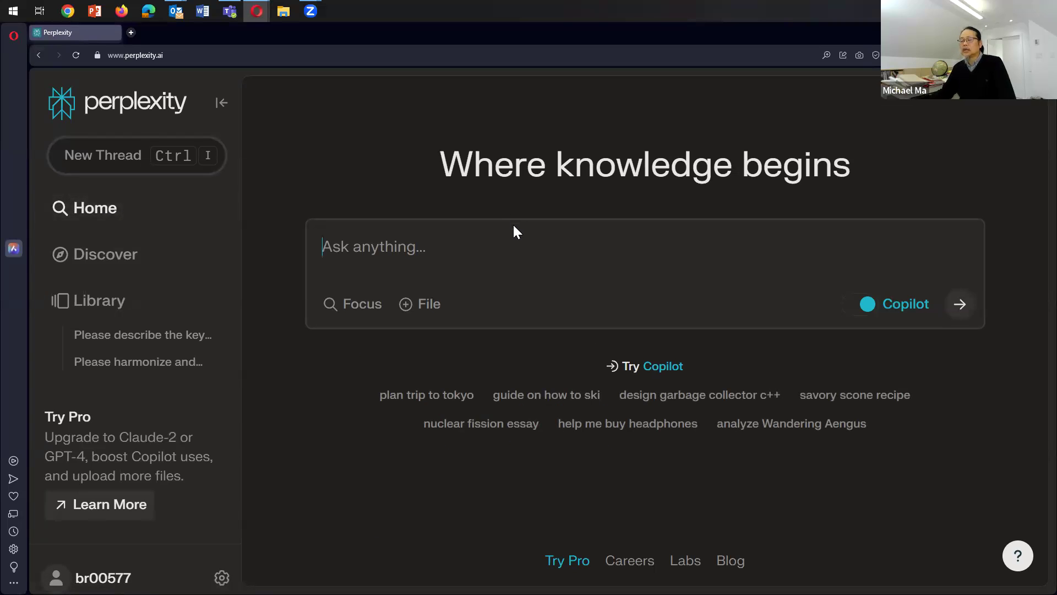
Step: Attach the 2022 "Race and Racism chapter - excerpted - November 1, 2021" file from the ChatGPT Test Docs folder, choosing the version without the B suffix
{"action": "left_click", "coordinate": [410, 303]}
{"action": "left_click", "coordinate": [483, 444]}
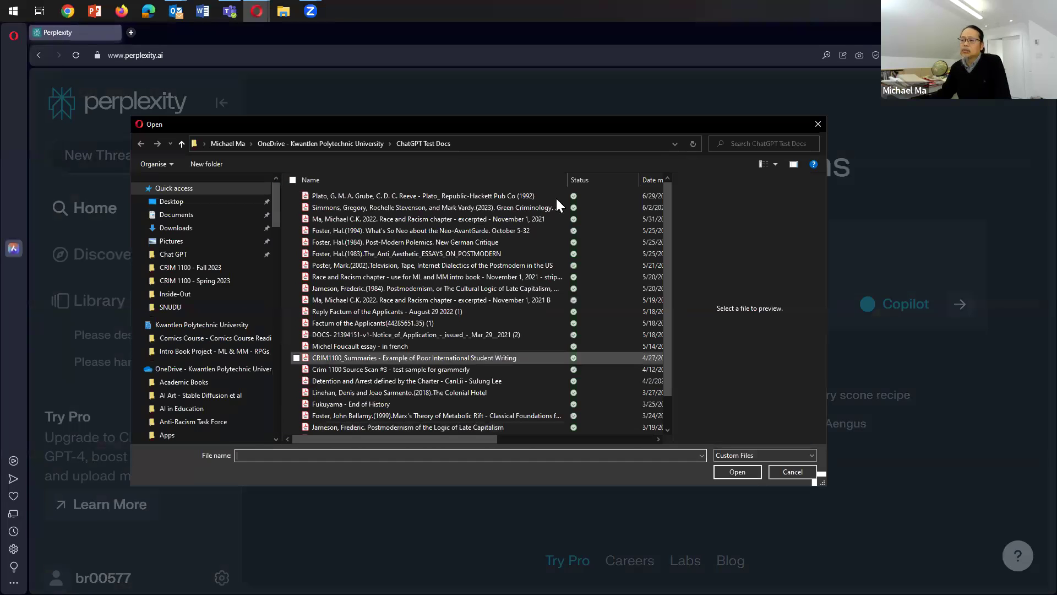
{"action": "left_click", "coordinate": [392, 220]}
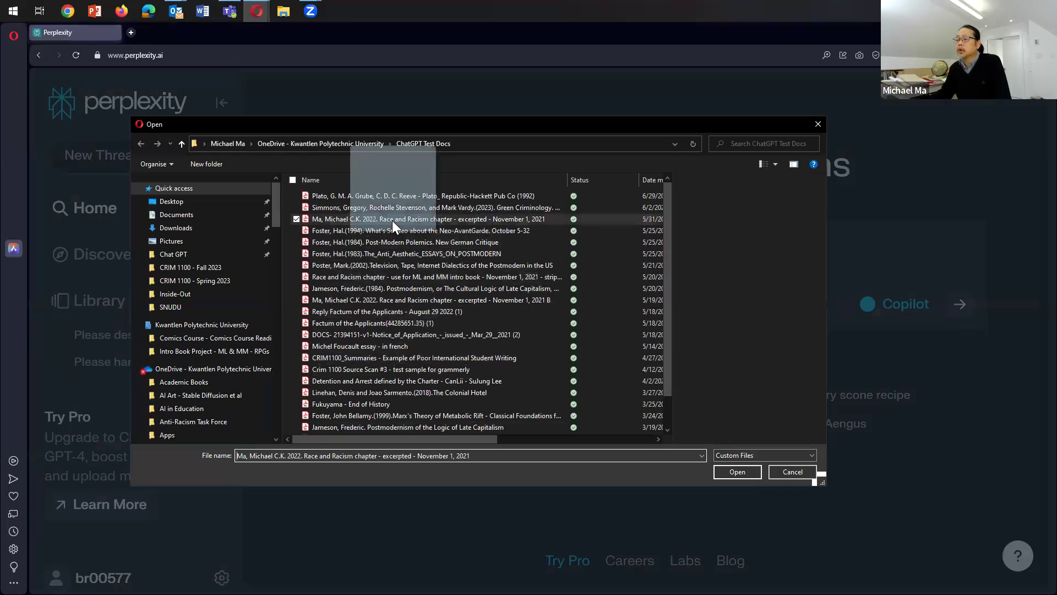
{"action": "left_click", "coordinate": [749, 469]}
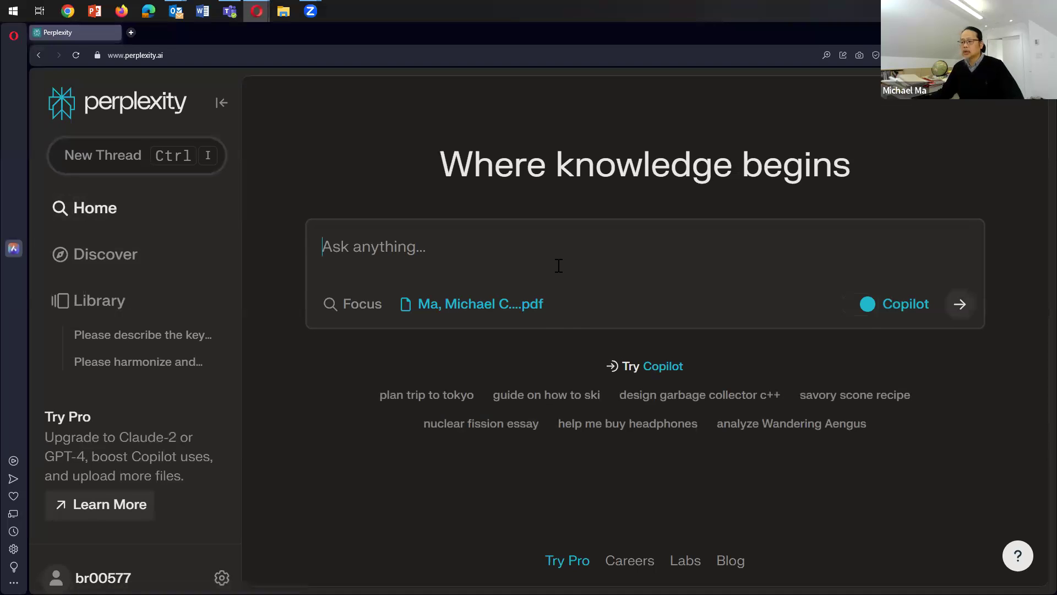
Step: Ask "What does this chapter discuss and why is it important?" about the attached file
{"action": "type", "text": "What "}
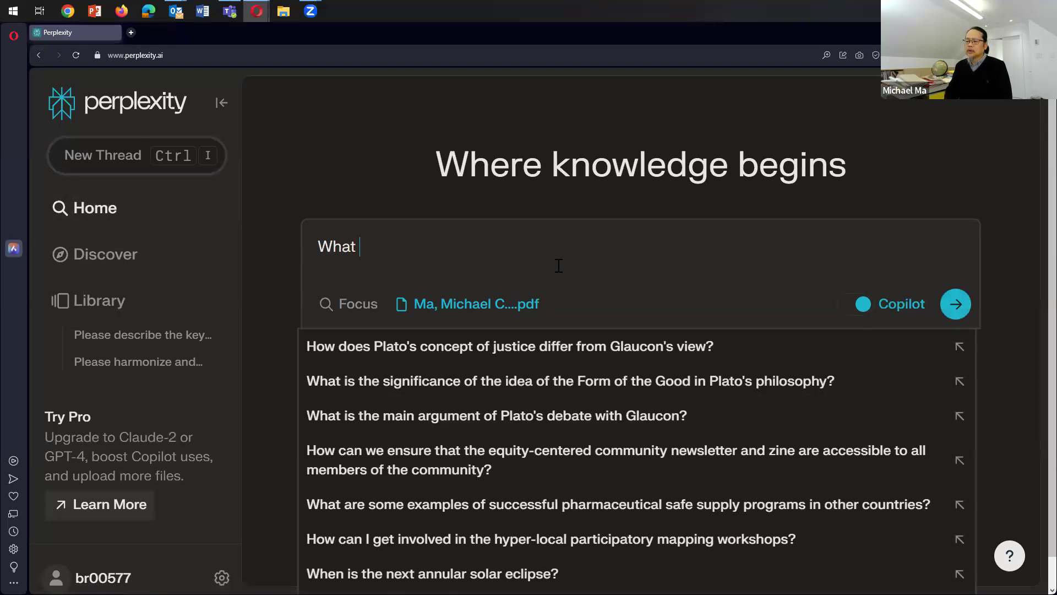
{"action": "type", "text": "does this "}
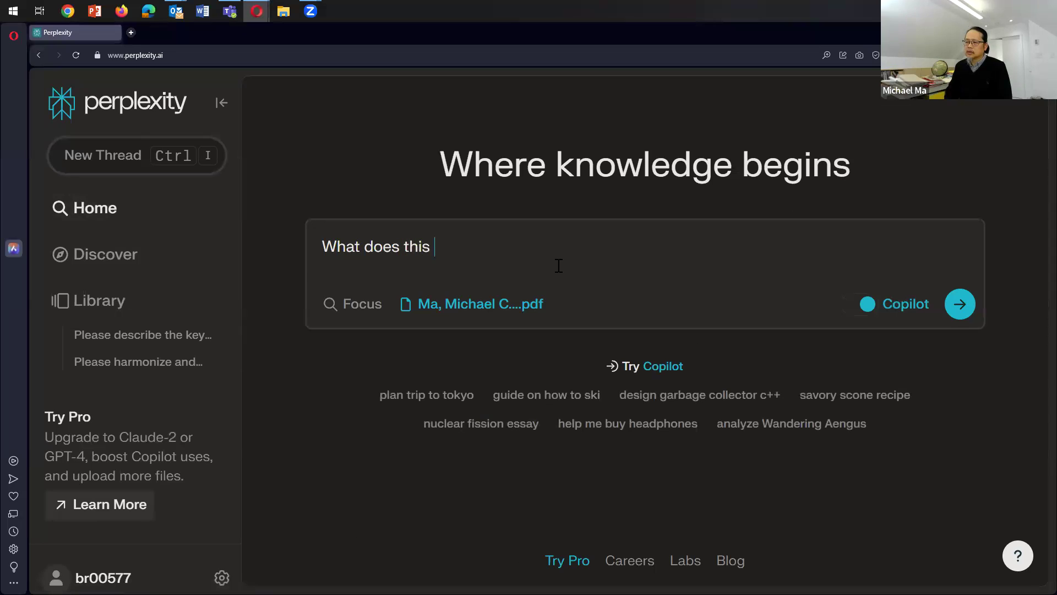
{"action": "type", "text": "chapter discuss"}
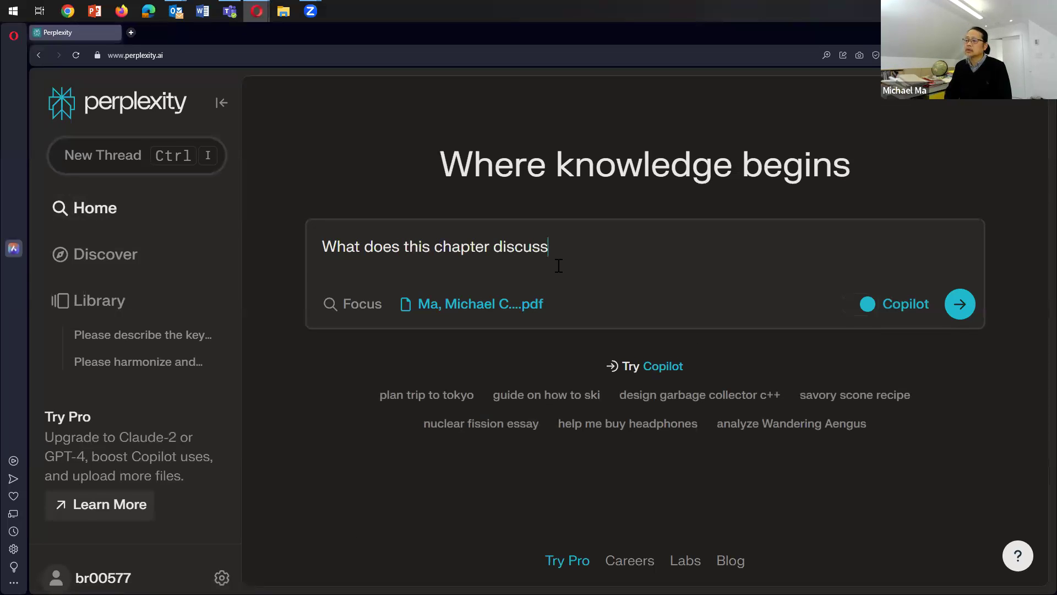
{"action": "type", "text": " and why is it"}
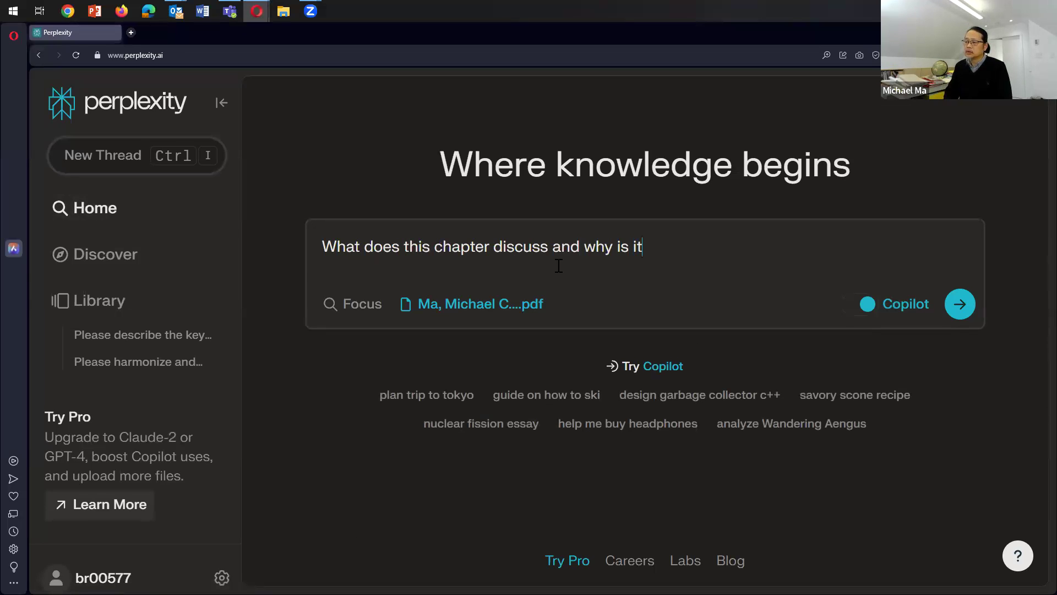
{"action": "type", "text": " important?"}
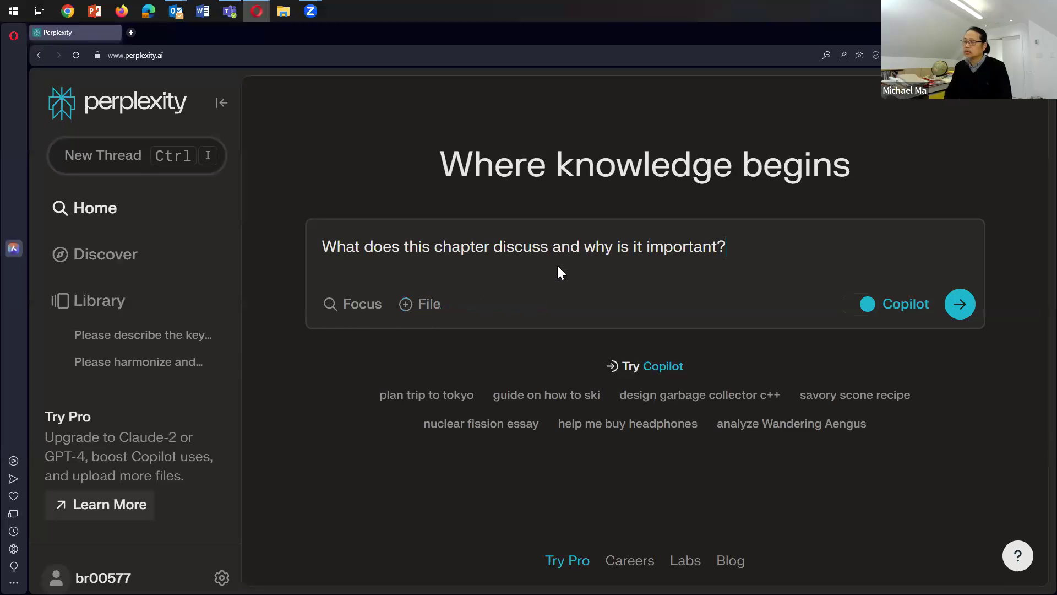
{"action": "key", "text": "Return"}
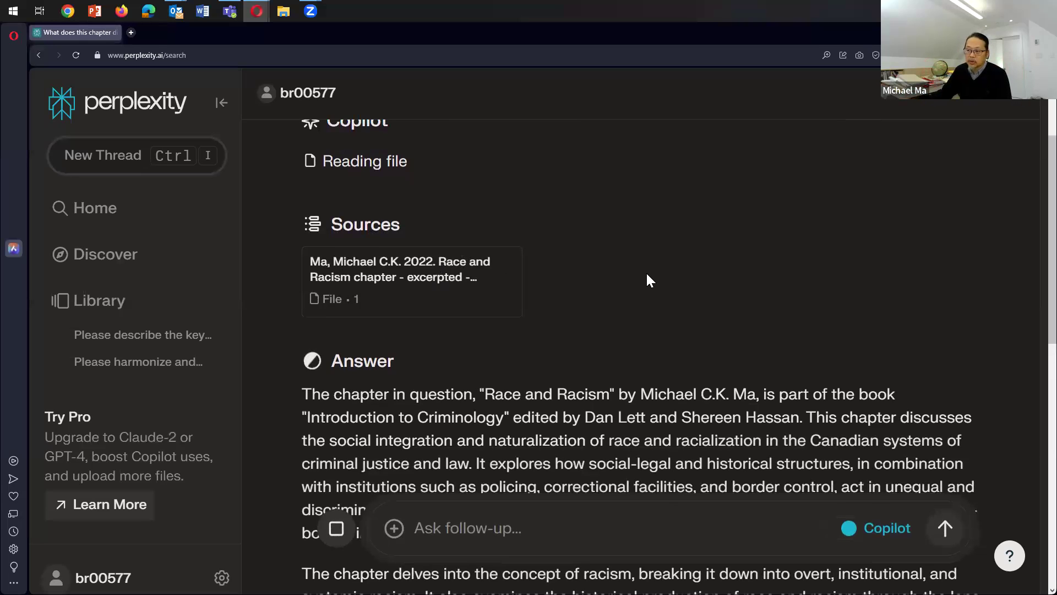
Step: Read through the generated answer about the chapter, from its opening paragraph to the closing summary
{"action": "scroll", "coordinate": [646, 272], "scroll_direction": "down", "scroll_amount": 1}
{"action": "scroll", "coordinate": [648, 273], "scroll_direction": "down", "scroll_amount": 1}
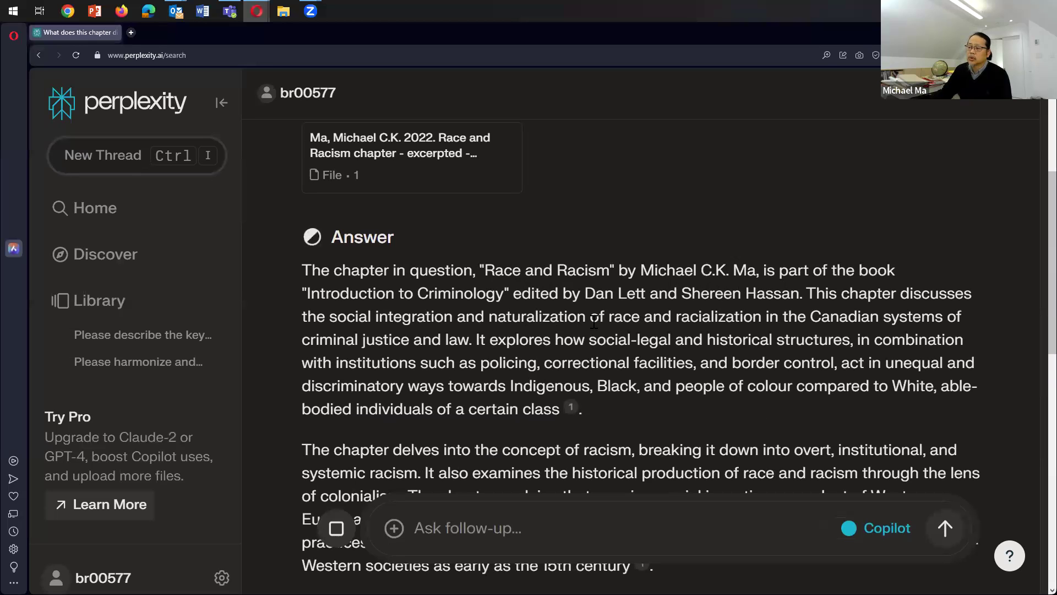
{"action": "scroll", "coordinate": [593, 326], "scroll_direction": "down", "scroll_amount": 1}
{"action": "scroll", "coordinate": [593, 326], "scroll_direction": "down", "scroll_amount": 3}
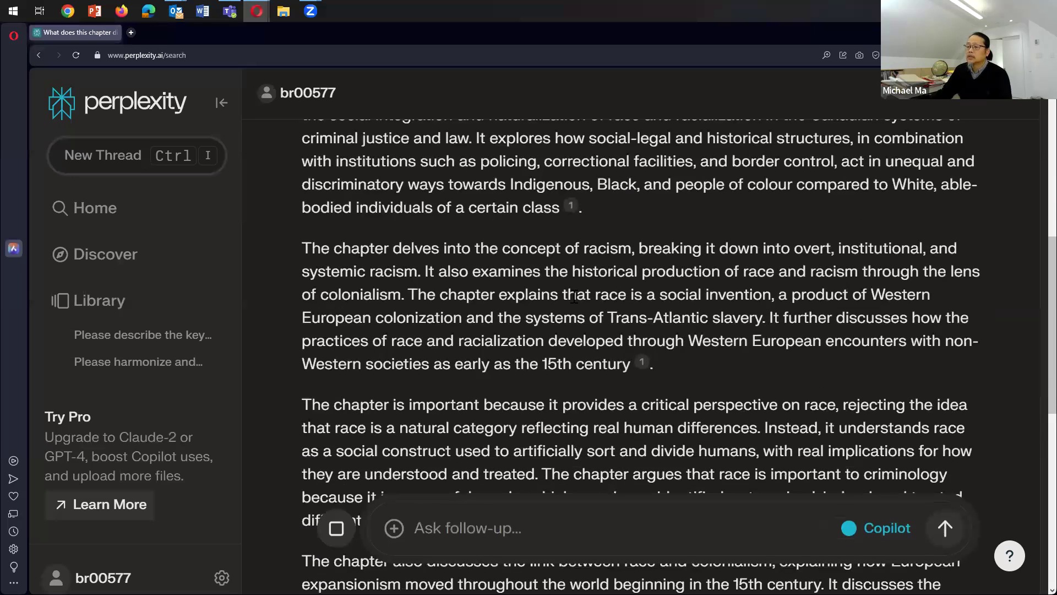
{"action": "scroll", "coordinate": [687, 286], "scroll_direction": "down", "scroll_amount": 2}
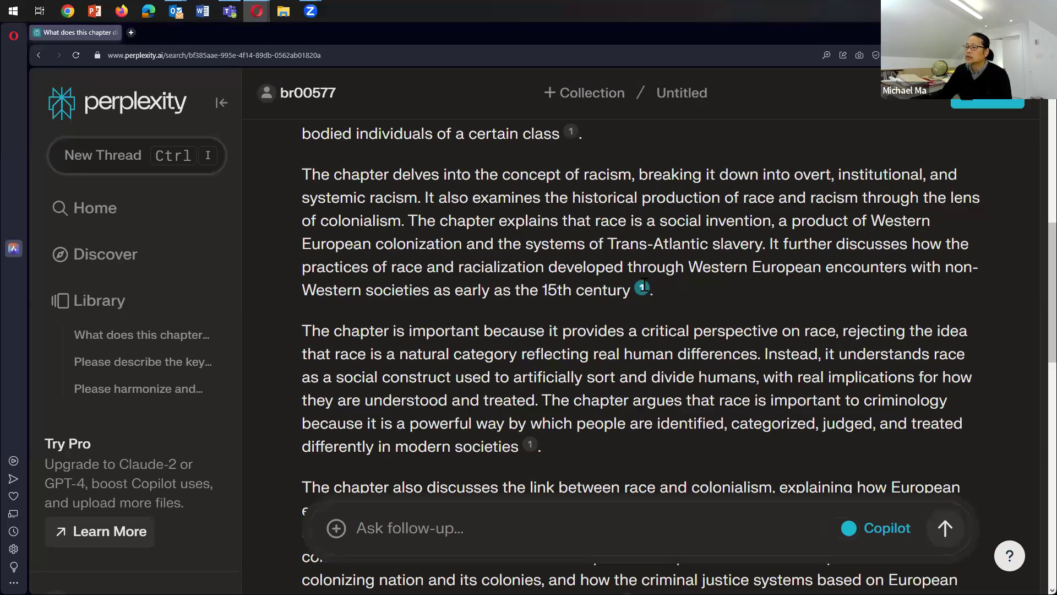
{"action": "scroll", "coordinate": [644, 324], "scroll_direction": "down", "scroll_amount": 2}
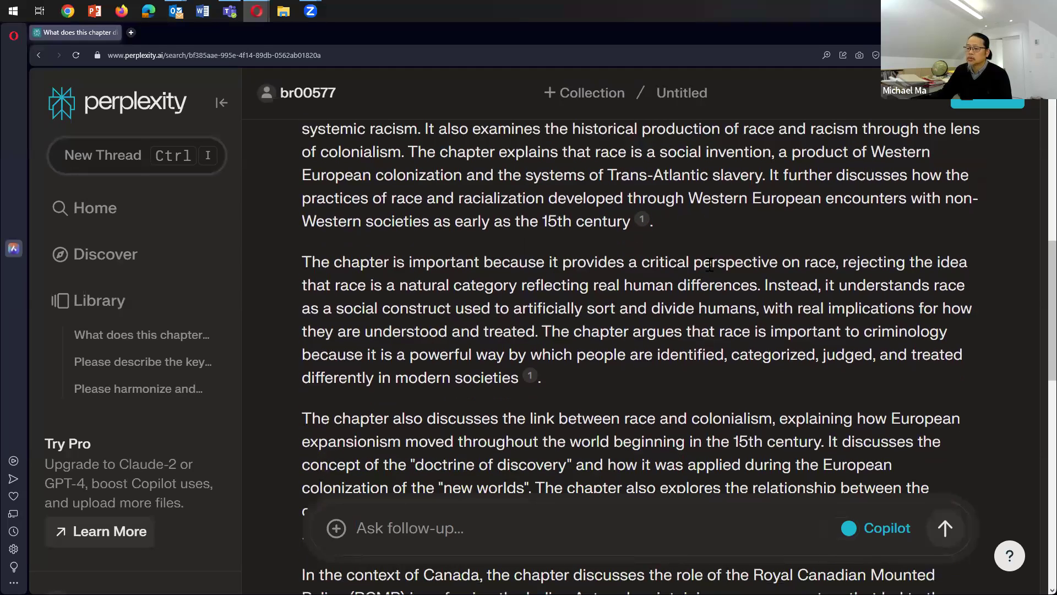
{"action": "scroll", "coordinate": [666, 330], "scroll_direction": "down", "scroll_amount": 3}
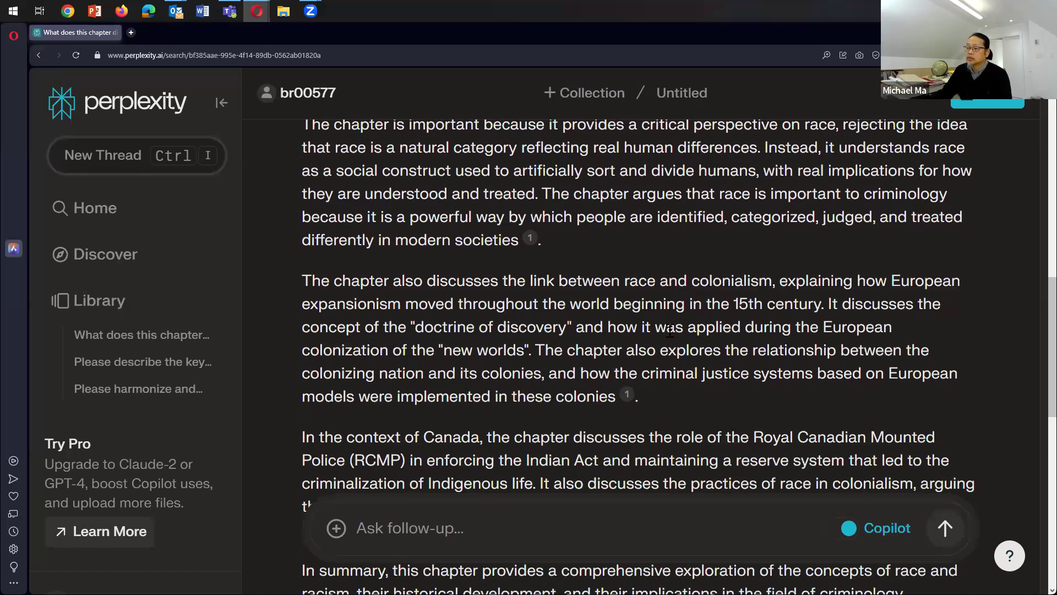
{"action": "scroll", "coordinate": [743, 317], "scroll_direction": "down", "scroll_amount": 2}
{"action": "scroll", "coordinate": [742, 317], "scroll_direction": "down", "scroll_amount": 5}
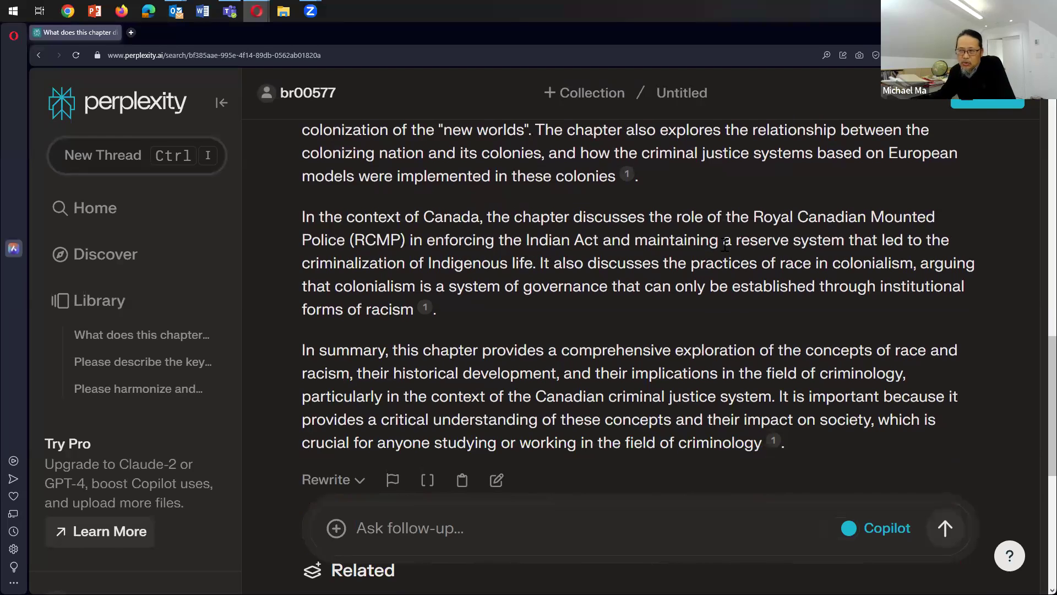
Step: Submit the related question "What are some examples of overt, institutional, and systemic racism?" suggested below the answer
{"action": "scroll", "coordinate": [725, 244], "scroll_direction": "down", "scroll_amount": 3}
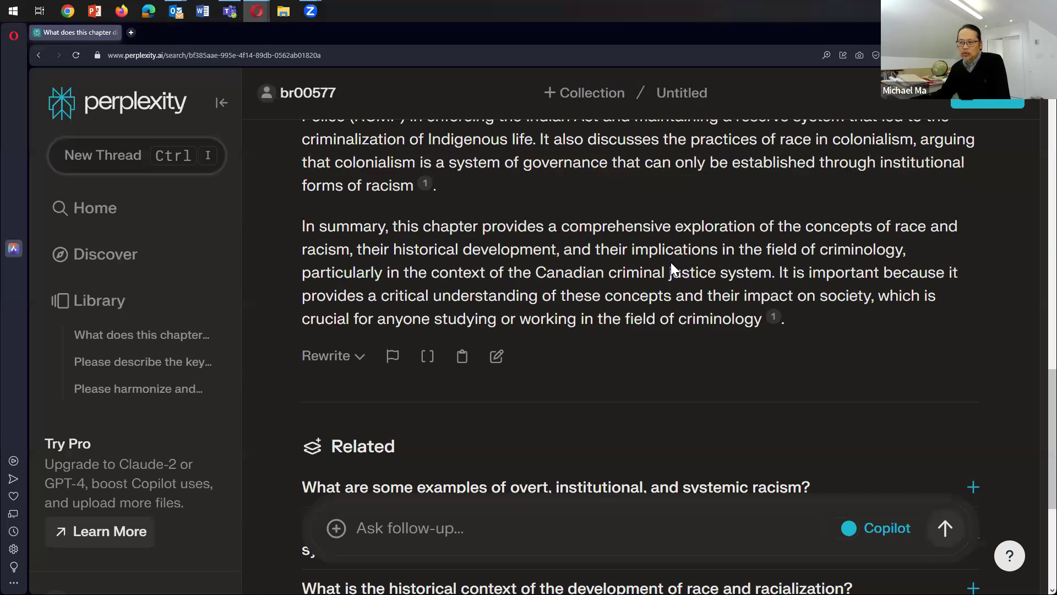
{"action": "scroll", "coordinate": [671, 263], "scroll_direction": "down", "scroll_amount": 4}
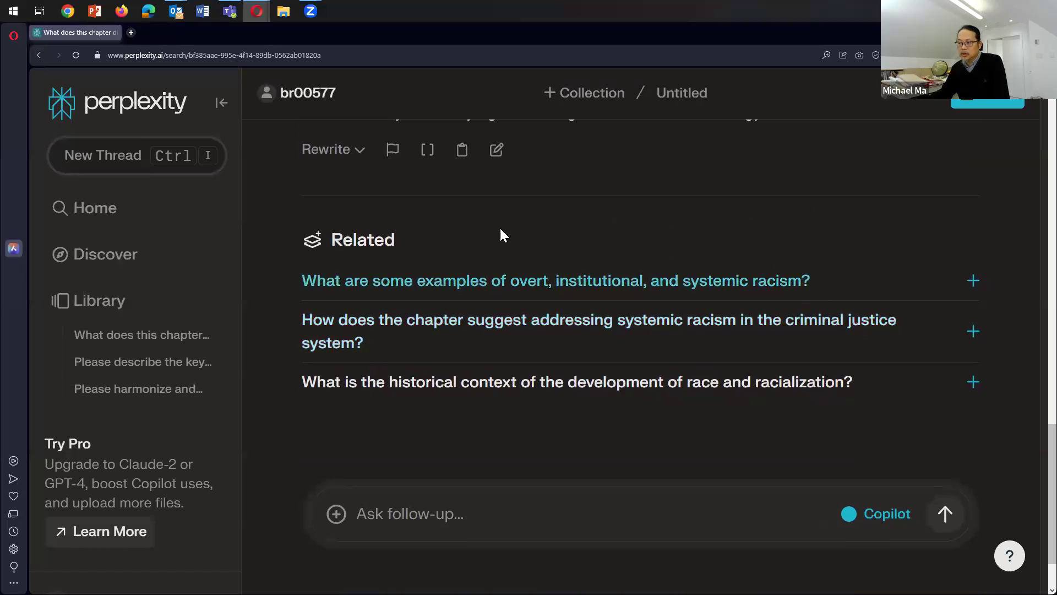
{"action": "left_click", "coordinate": [668, 287]}
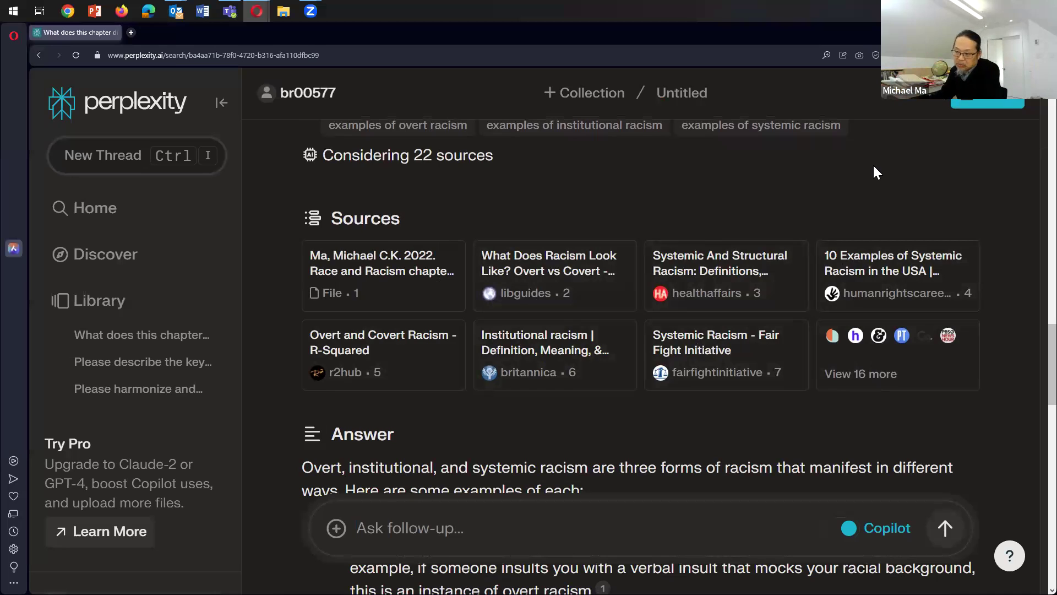
Step: Review the follow-up answer's sources and its examples of overt, institutional and systemic racism
{"action": "scroll", "coordinate": [873, 168], "scroll_direction": "down", "scroll_amount": 1}
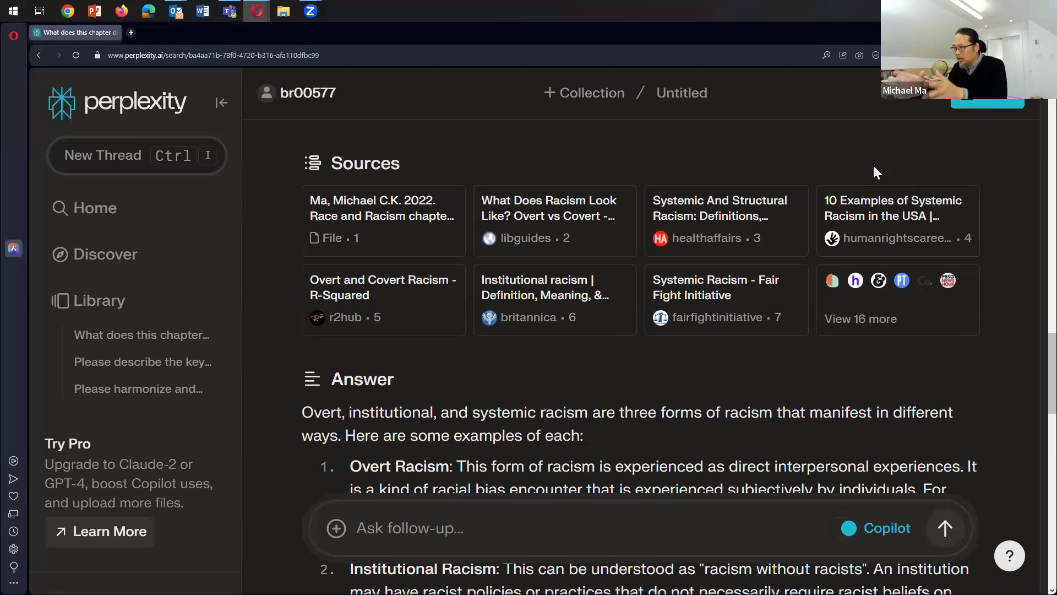
{"action": "scroll", "coordinate": [874, 167], "scroll_direction": "up", "scroll_amount": 5}
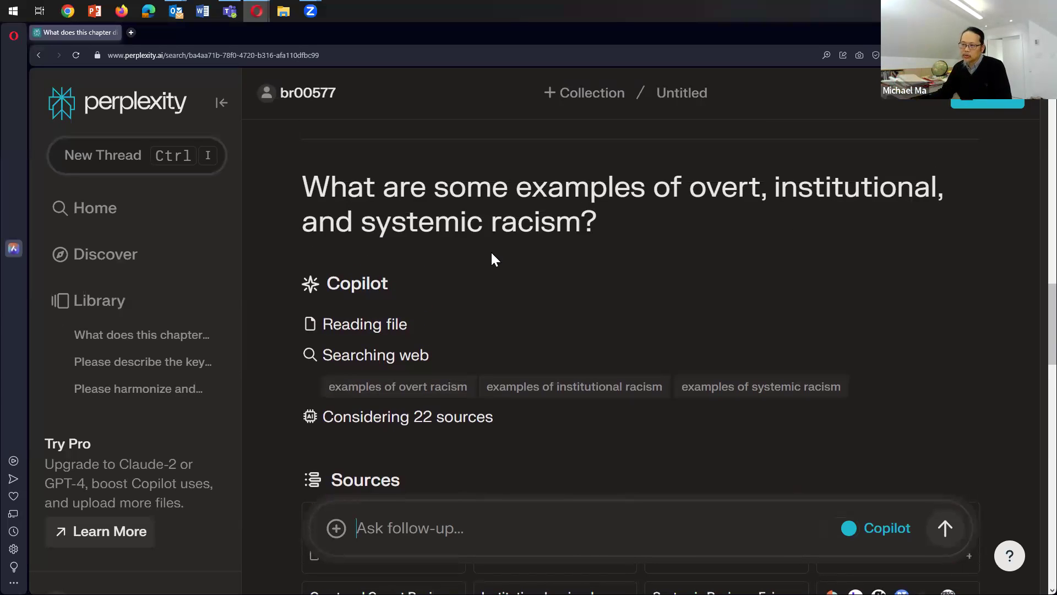
{"action": "scroll", "coordinate": [677, 245], "scroll_direction": "down", "scroll_amount": 1}
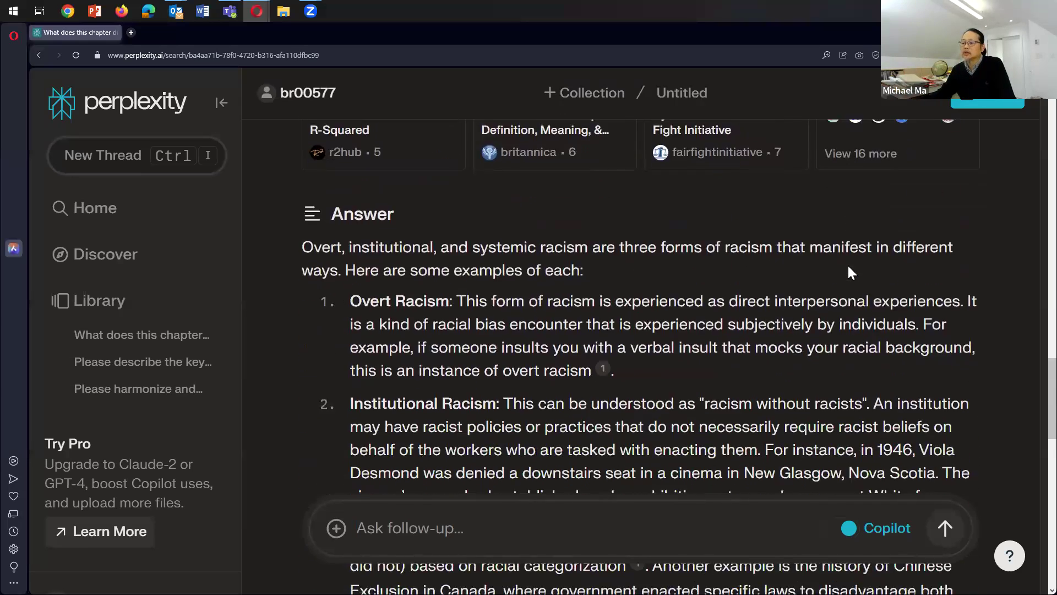
{"action": "scroll", "coordinate": [708, 252], "scroll_direction": "up", "scroll_amount": 1}
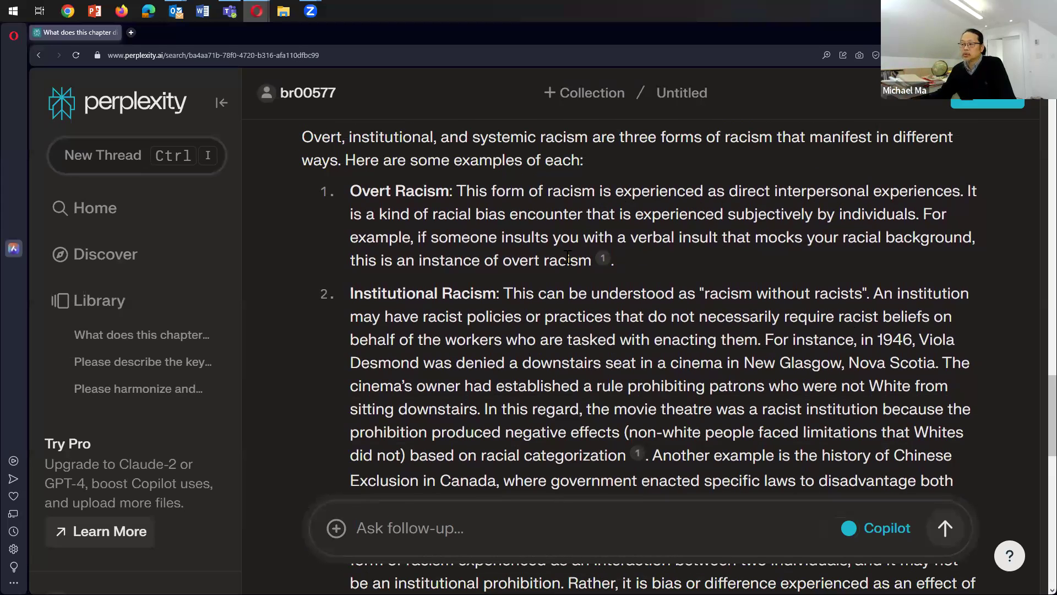
{"action": "scroll", "coordinate": [568, 252], "scroll_direction": "down", "scroll_amount": 3}
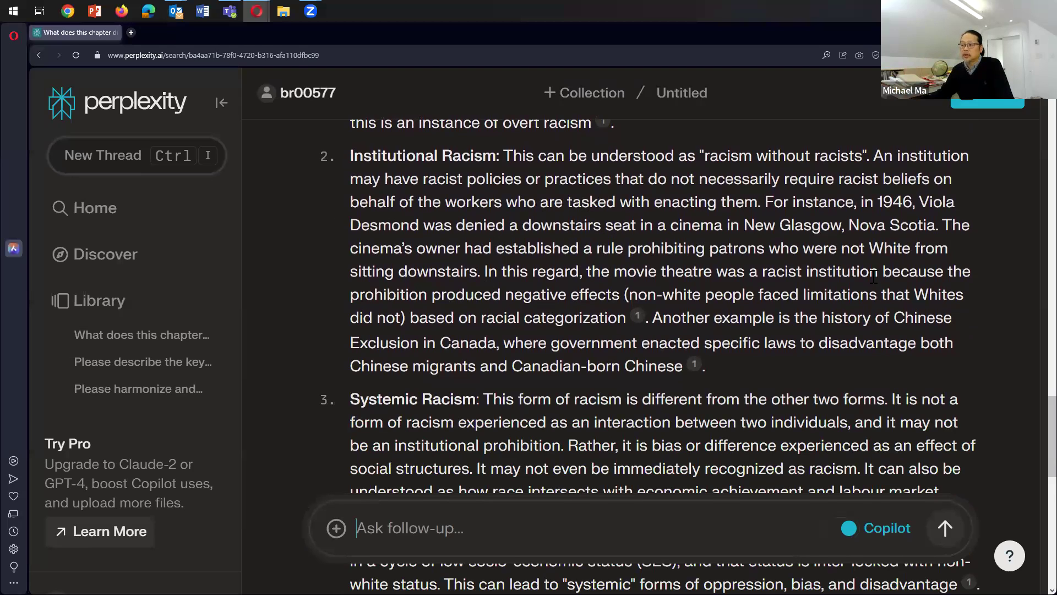
{"action": "scroll", "coordinate": [873, 277], "scroll_direction": "down", "scroll_amount": 4}
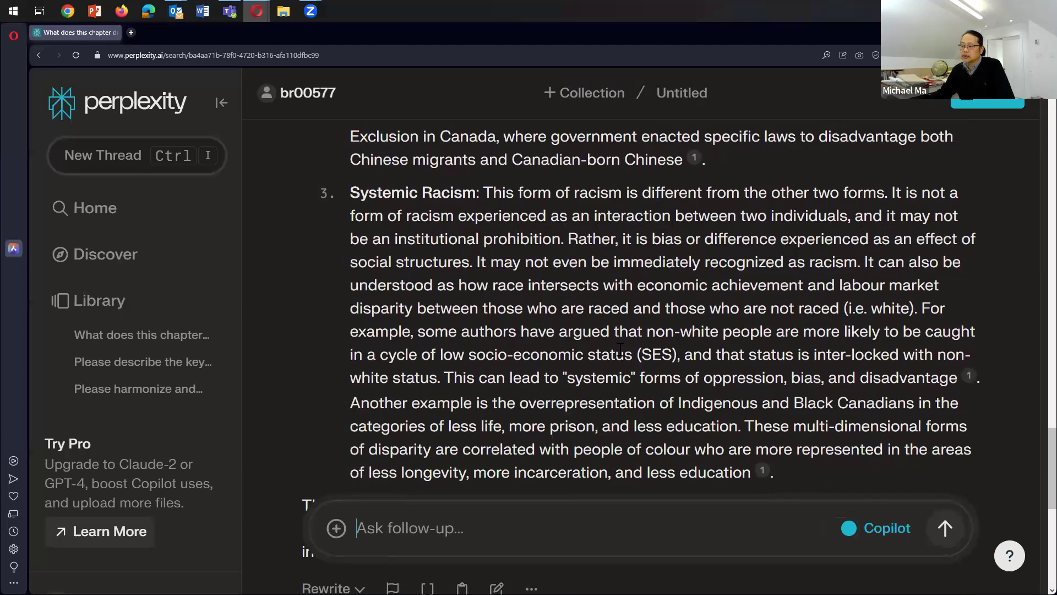
{"action": "scroll", "coordinate": [624, 265], "scroll_direction": "down", "scroll_amount": 1}
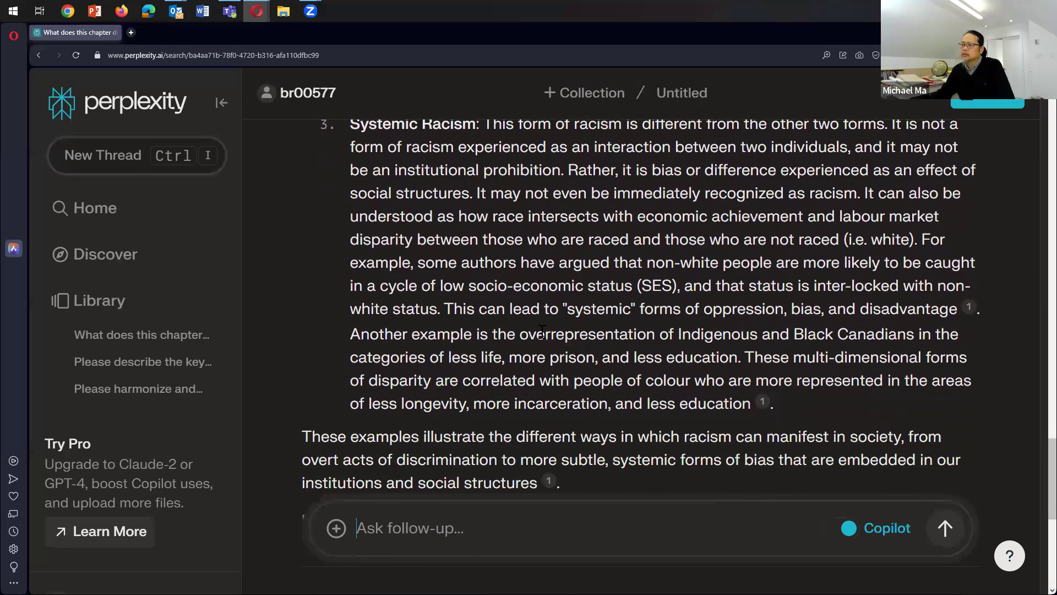
{"action": "scroll", "coordinate": [645, 337], "scroll_direction": "down", "scroll_amount": 1}
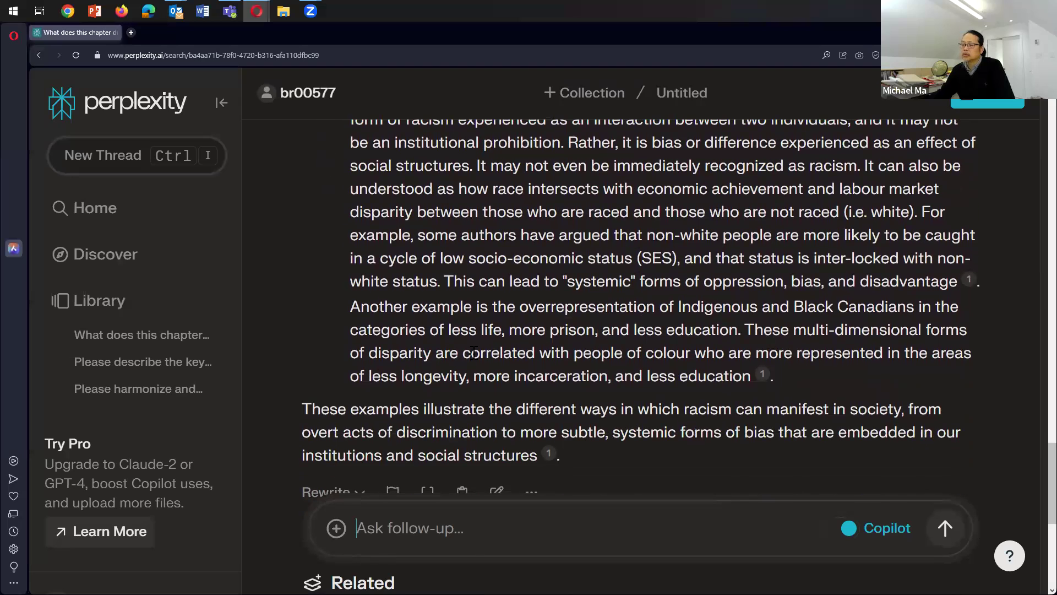
Step: Re-examine the systemic racism item and closing paragraph, and highlight "multi-dimensional form" in the sentence on forms of disparity
{"action": "scroll", "coordinate": [610, 306], "scroll_direction": "up", "scroll_amount": 2}
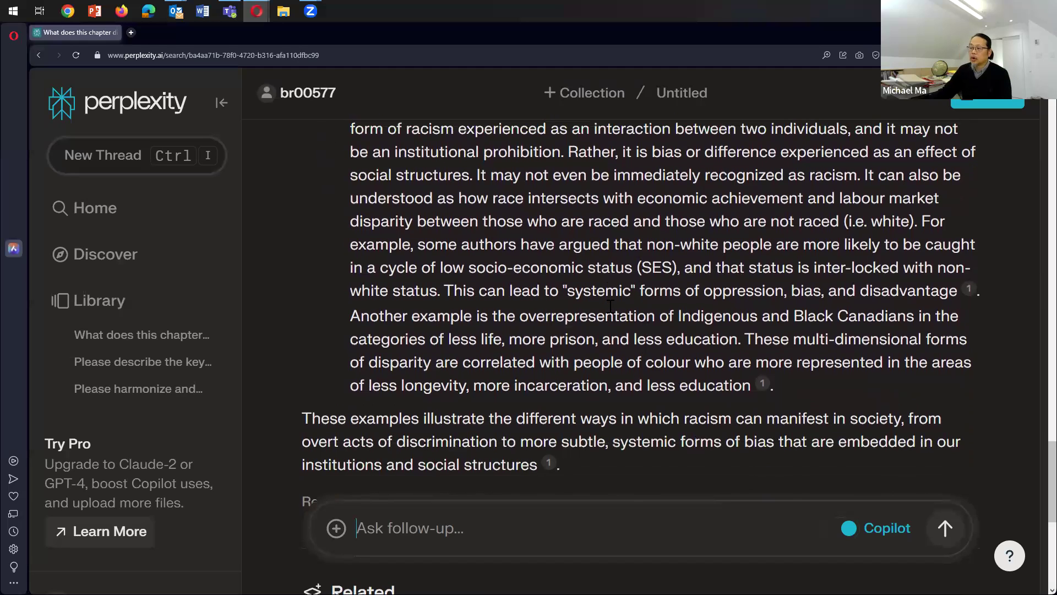
{"action": "scroll", "coordinate": [609, 306], "scroll_direction": "down", "scroll_amount": 3}
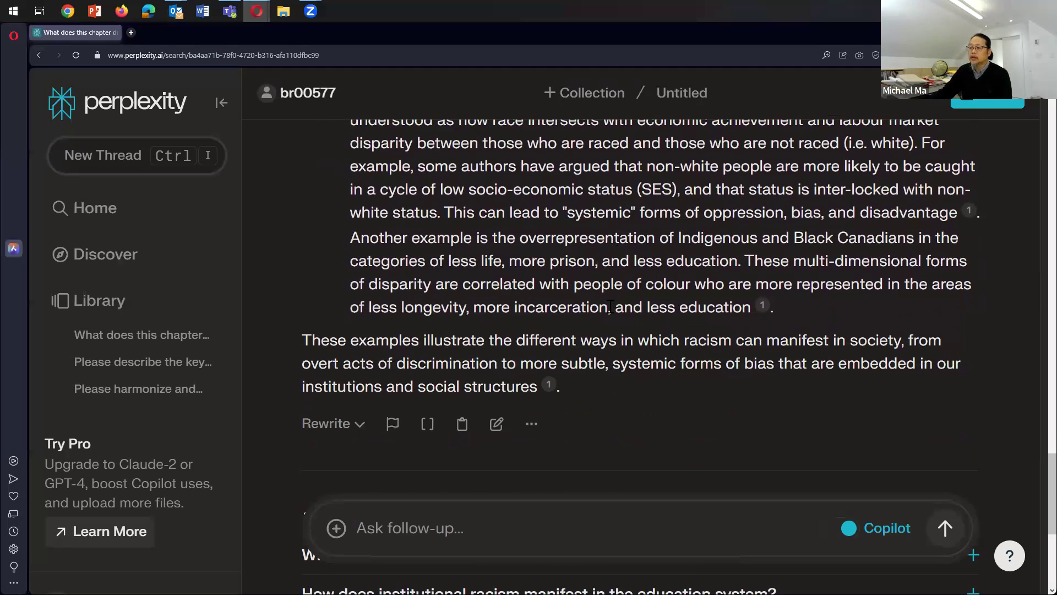
{"action": "scroll", "coordinate": [610, 306], "scroll_direction": "down", "scroll_amount": 1}
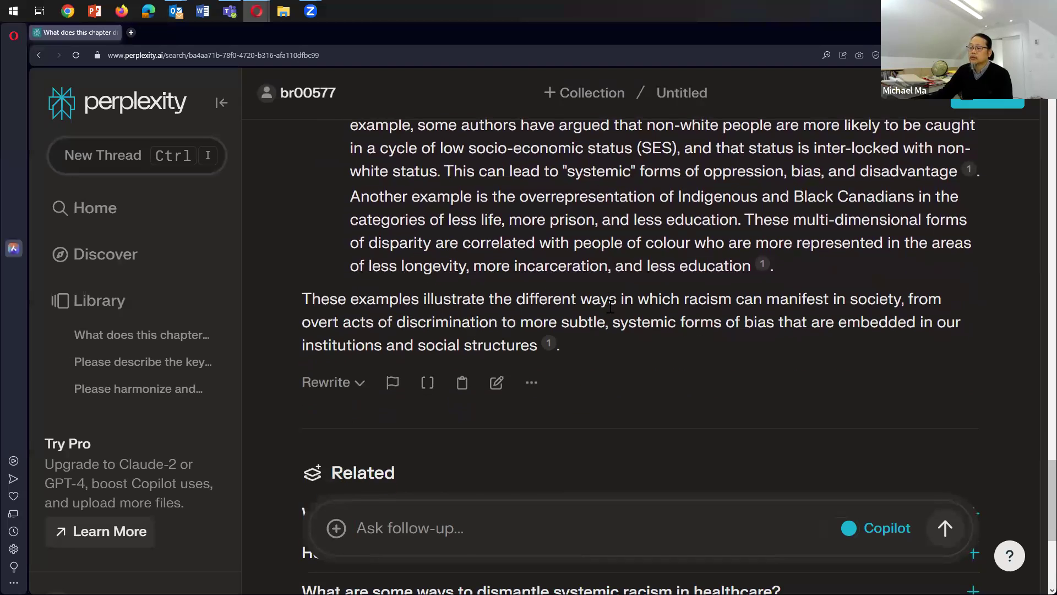
{"action": "scroll", "coordinate": [610, 306], "scroll_direction": "up", "scroll_amount": 1}
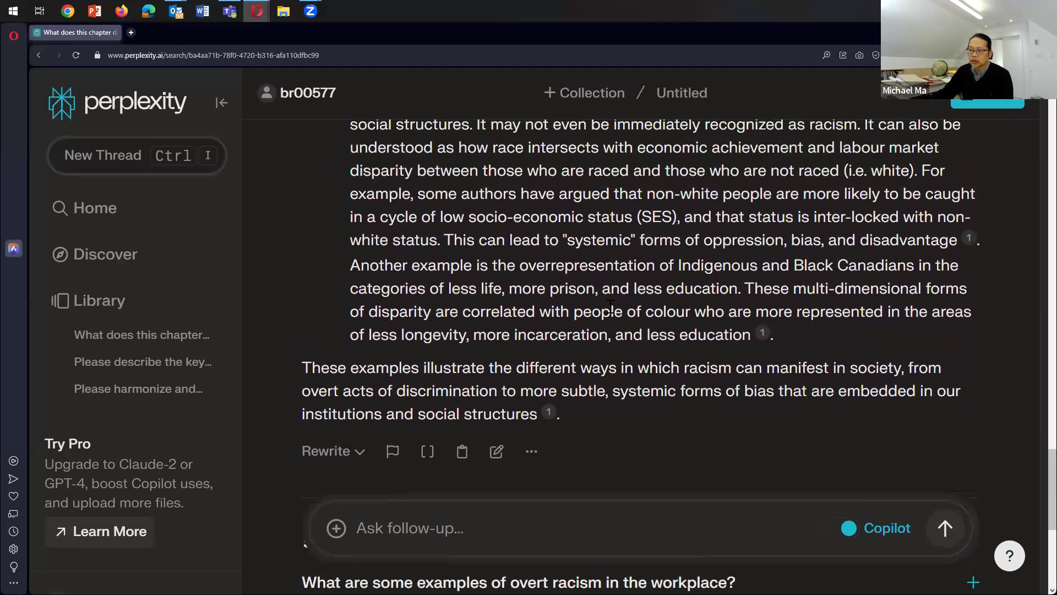
{"action": "left_click_drag", "start_coordinate": [794, 287], "coordinate": [960, 286]}
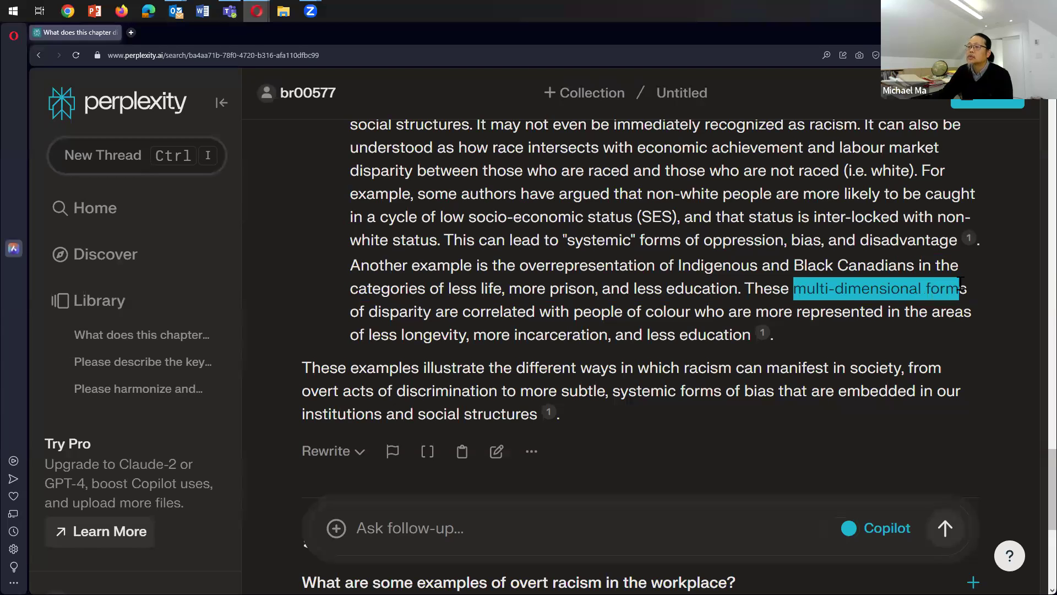
{"action": "scroll", "coordinate": [717, 275], "scroll_direction": "up", "scroll_amount": 1}
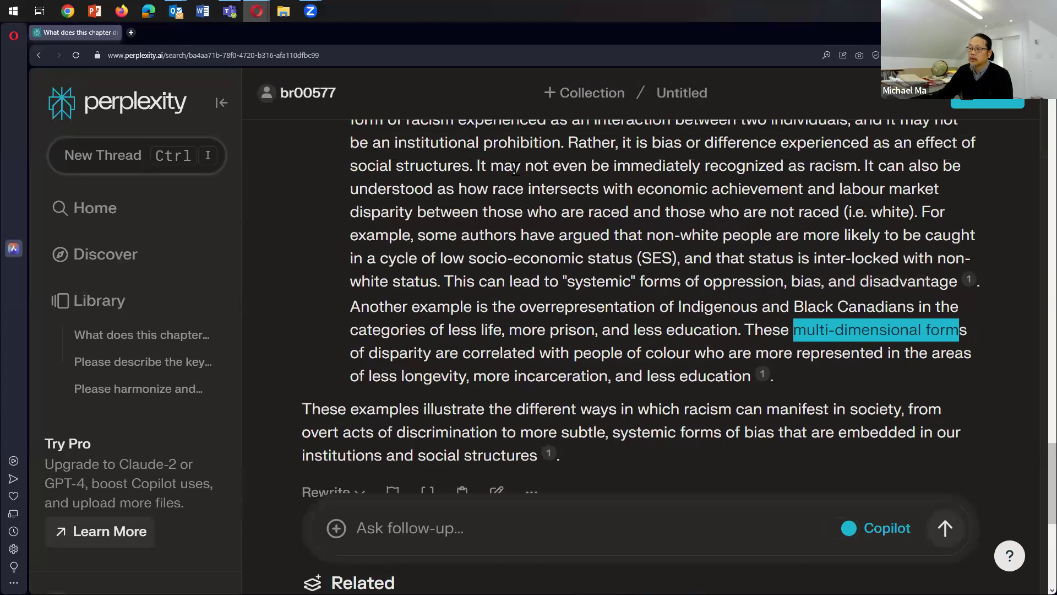
Step: Highlight "It may not even be immediately recognized as racism" in the systemic racism item, and read on to the related questions
{"action": "left_click_drag", "start_coordinate": [477, 165], "coordinate": [857, 172]}
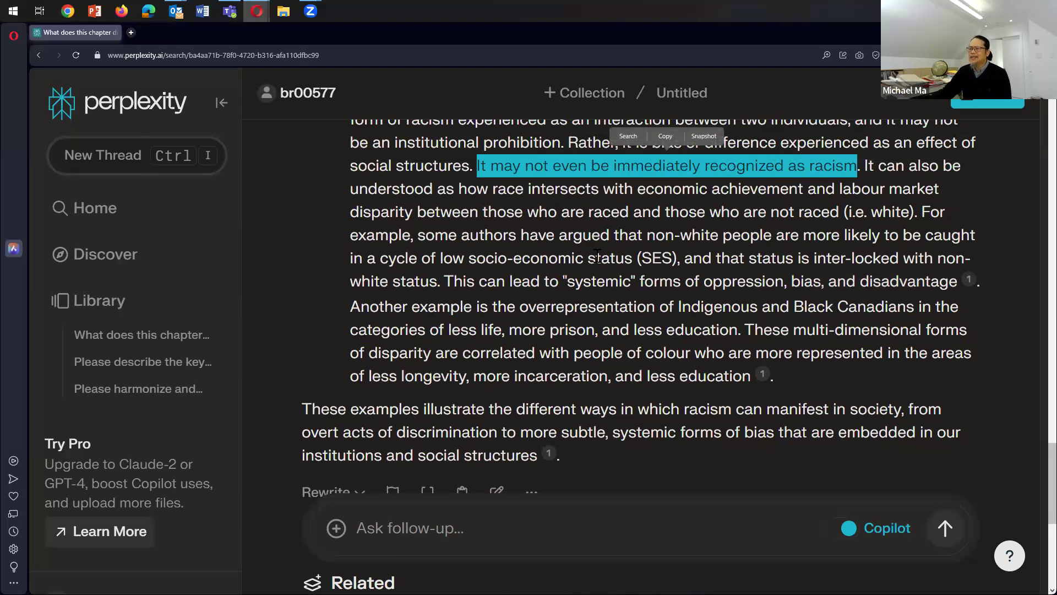
{"action": "scroll", "coordinate": [598, 256], "scroll_direction": "up", "scroll_amount": 1}
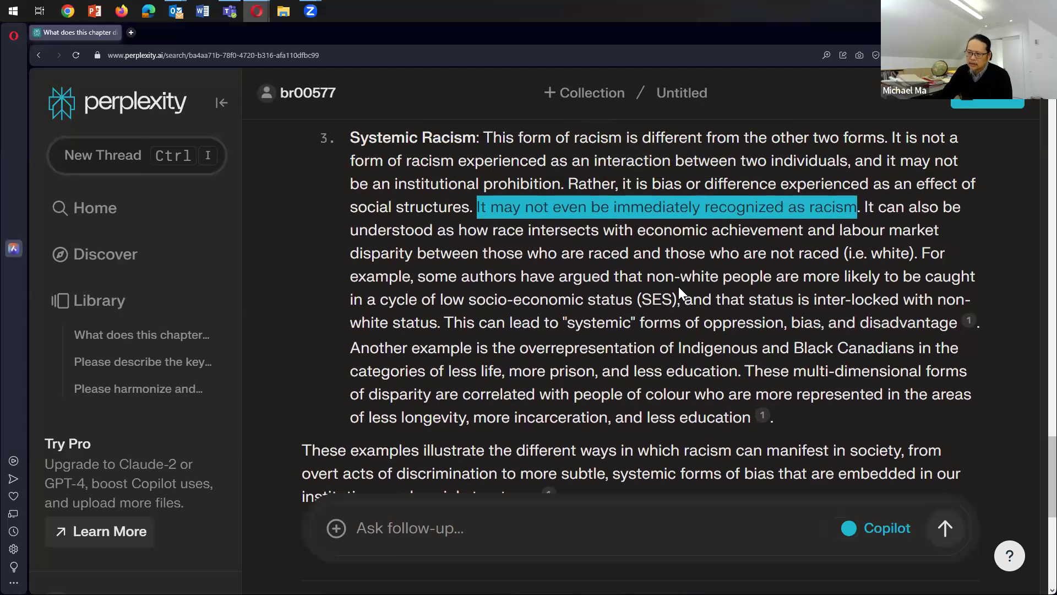
{"action": "scroll", "coordinate": [679, 287], "scroll_direction": "down", "scroll_amount": 1}
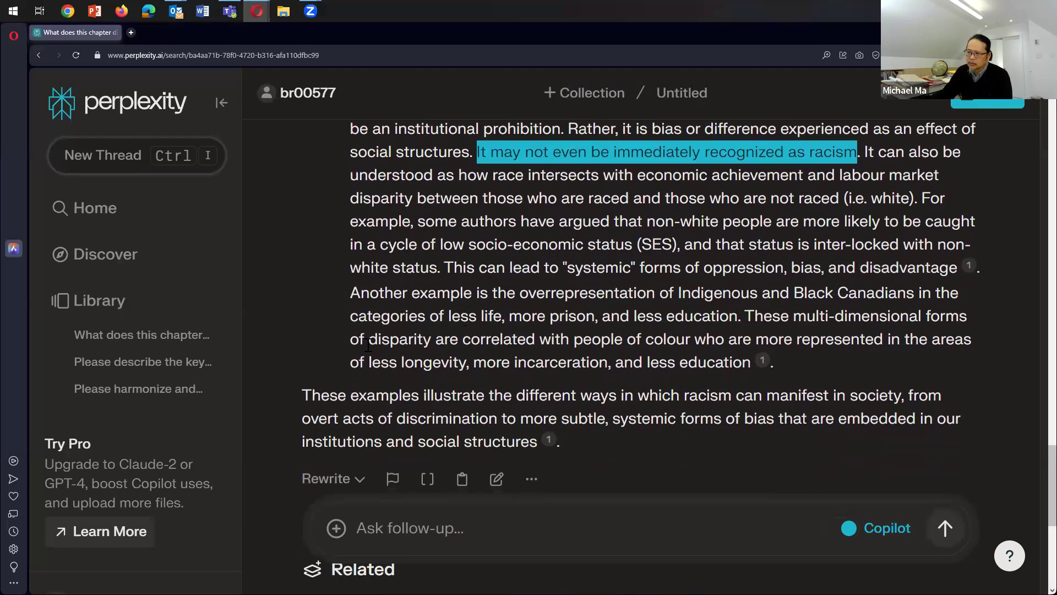
{"action": "scroll", "coordinate": [681, 283], "scroll_direction": "down", "scroll_amount": 1}
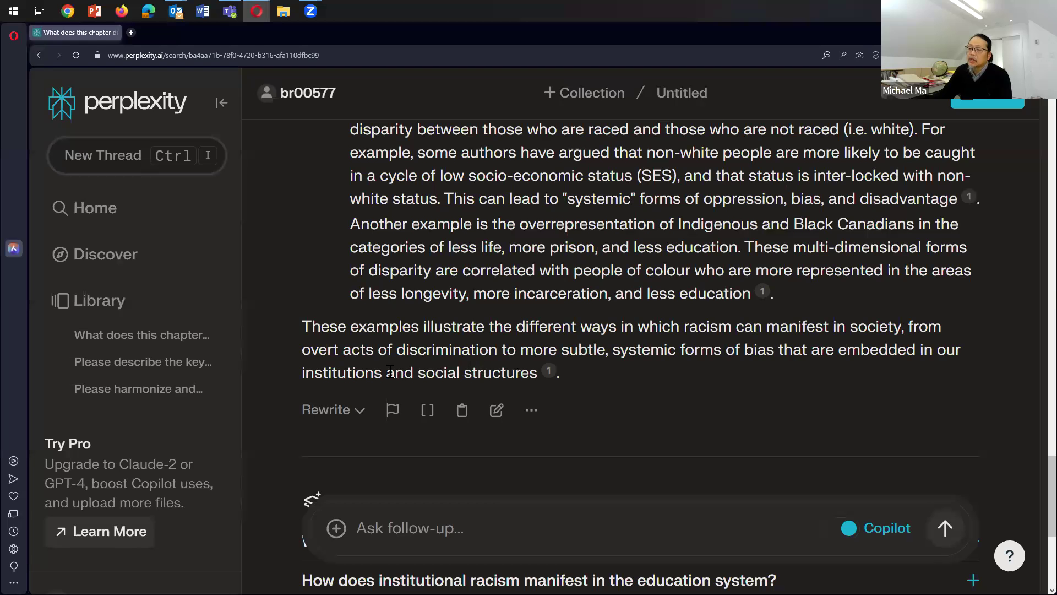
{"action": "scroll", "coordinate": [764, 341], "scroll_direction": "down", "scroll_amount": 1}
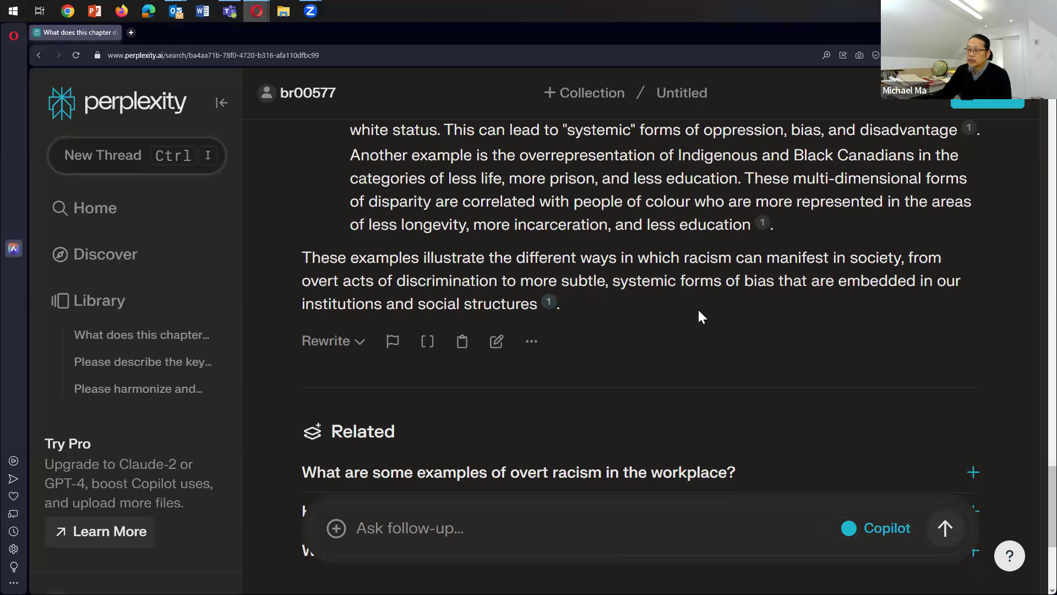
{"action": "scroll", "coordinate": [697, 315], "scroll_direction": "down", "scroll_amount": 4}
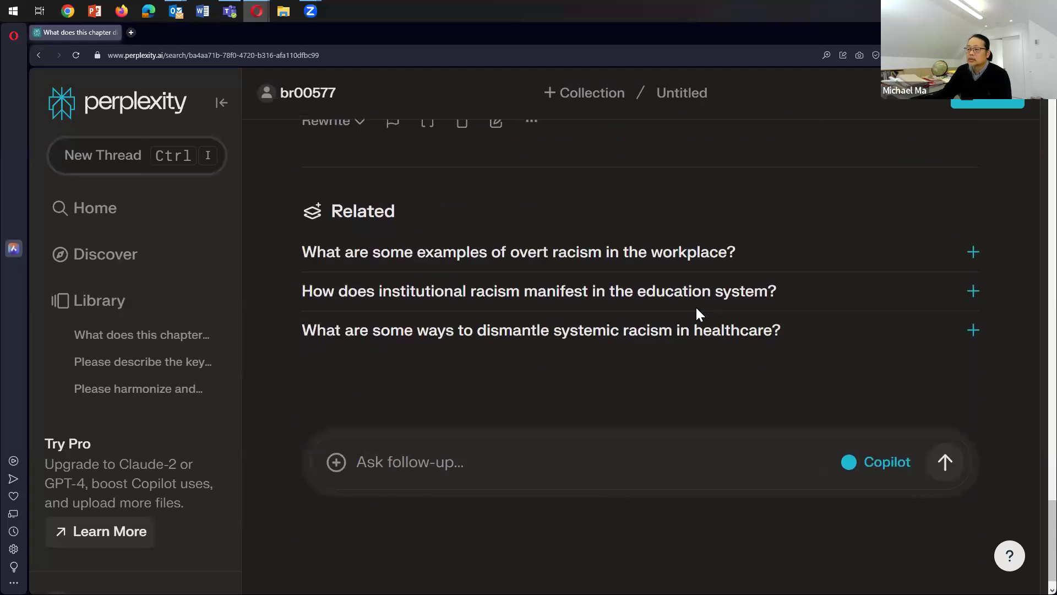
Step: Return to the sources list of the follow-up answer and highlight the block from the Sources heading to the Answer heading
{"action": "scroll", "coordinate": [698, 314], "scroll_direction": "up", "scroll_amount": 5}
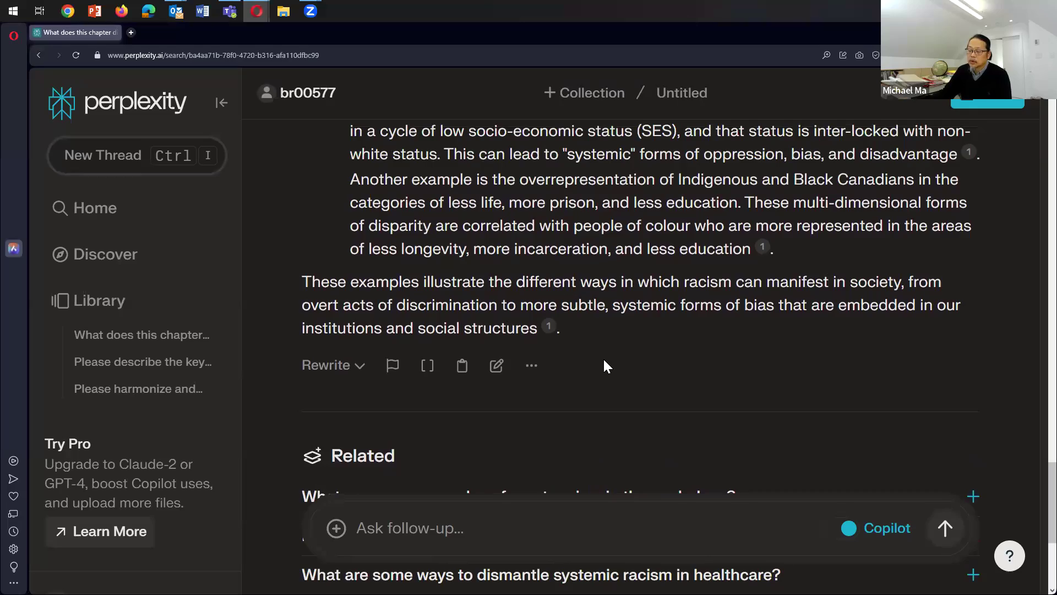
{"action": "scroll", "coordinate": [602, 358], "scroll_direction": "up", "scroll_amount": 6}
{"action": "scroll", "coordinate": [604, 359], "scroll_direction": "up", "scroll_amount": 12}
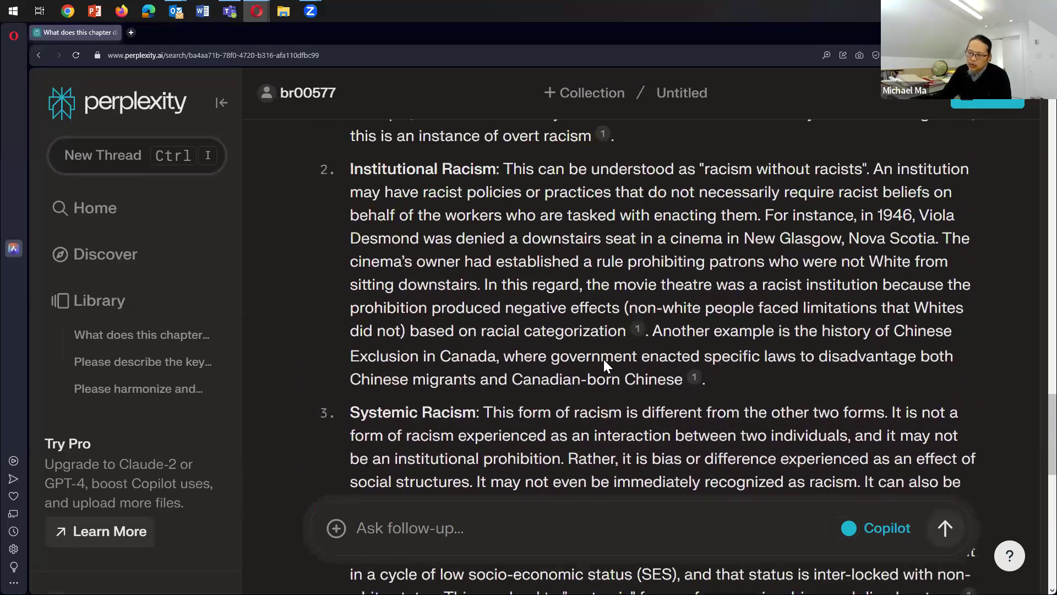
{"action": "scroll", "coordinate": [602, 358], "scroll_direction": "up", "scroll_amount": 1}
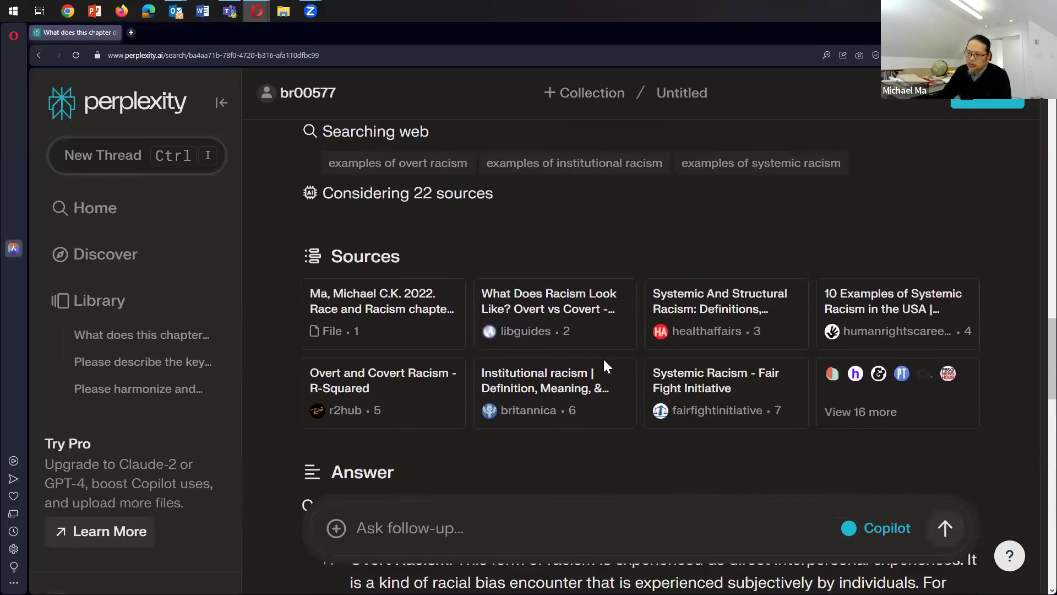
{"action": "scroll", "coordinate": [550, 308], "scroll_direction": "down", "scroll_amount": 1}
{"action": "left_click_drag", "start_coordinate": [302, 189], "coordinate": [854, 418]}
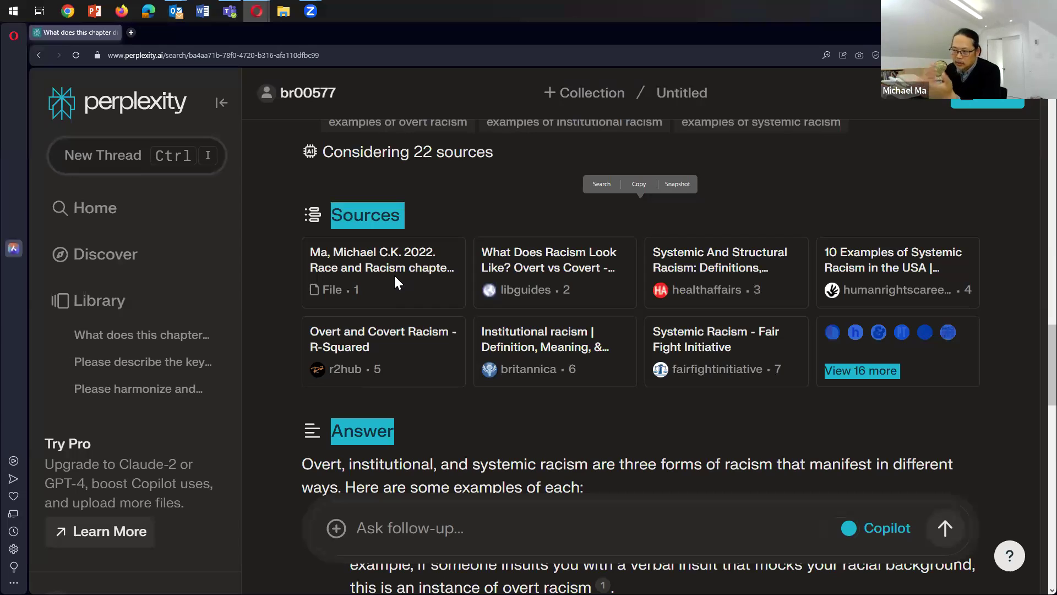
Step: Visit the home page and reopen the thread "What does this chapter discuss and why is it important?" from the library
{"action": "left_click_drag", "start_coordinate": [1033, 365], "coordinate": [1011, 126]}
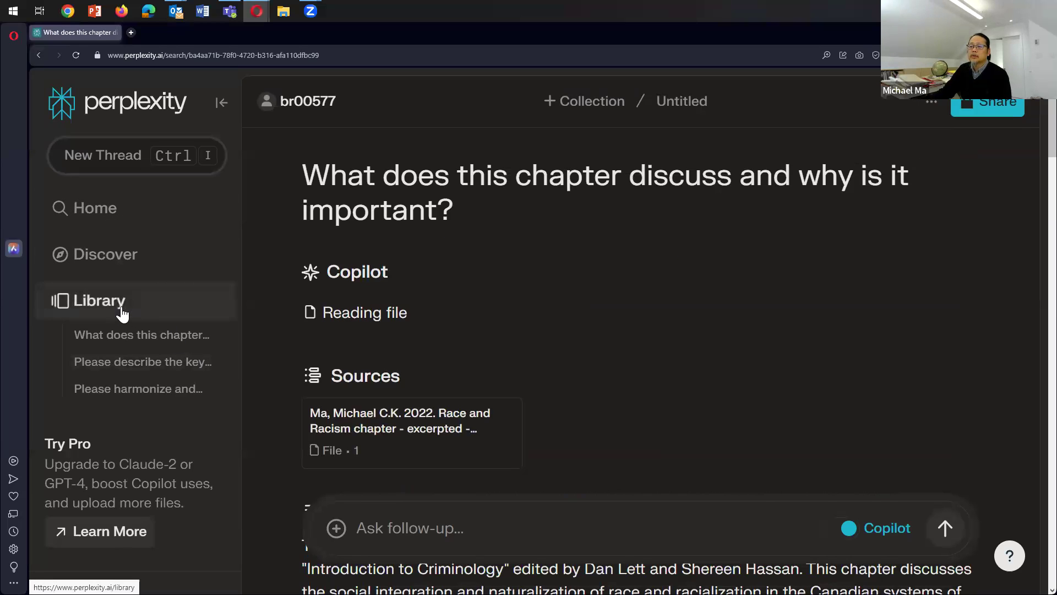
{"action": "left_click", "coordinate": [107, 219]}
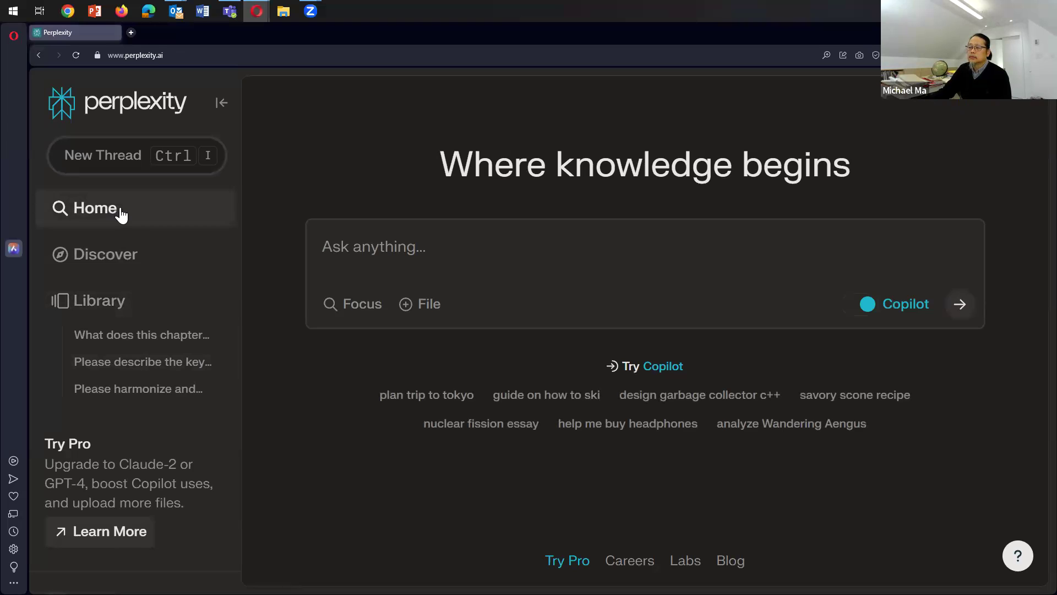
{"action": "left_click", "coordinate": [103, 310]}
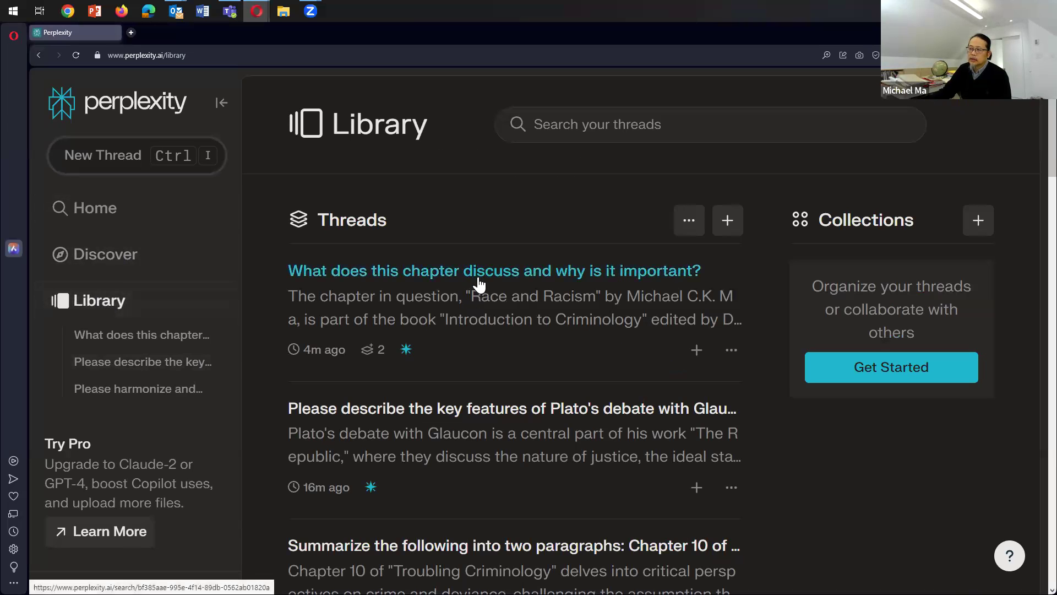
{"action": "left_click", "coordinate": [480, 272]}
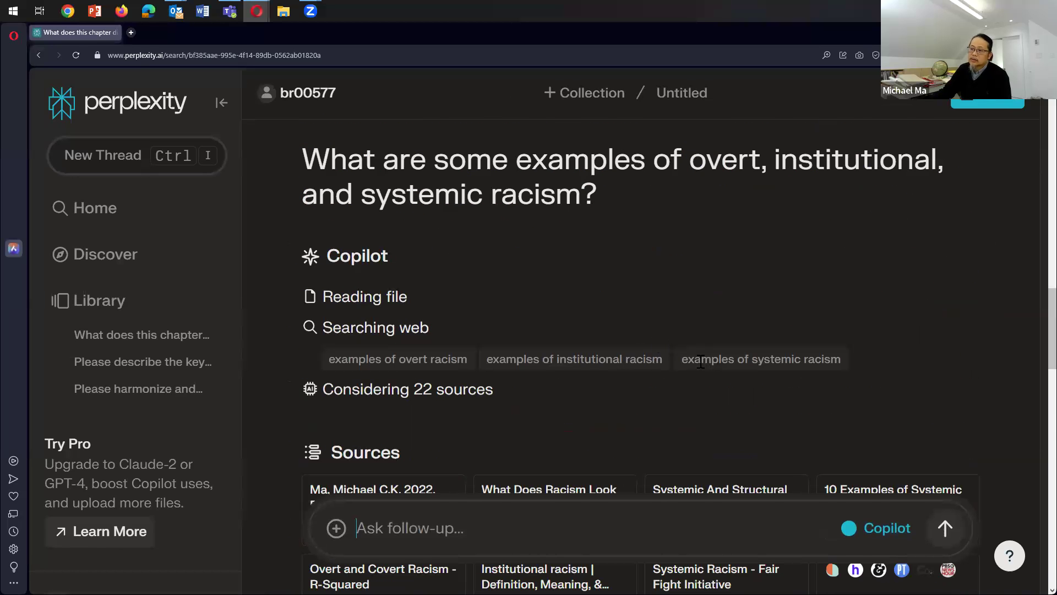
Step: Submit a follow-up asking what else the chapter's author says about racism and "Is there something key or critical that I should know for a test/"
{"action": "left_click", "coordinate": [488, 532]}
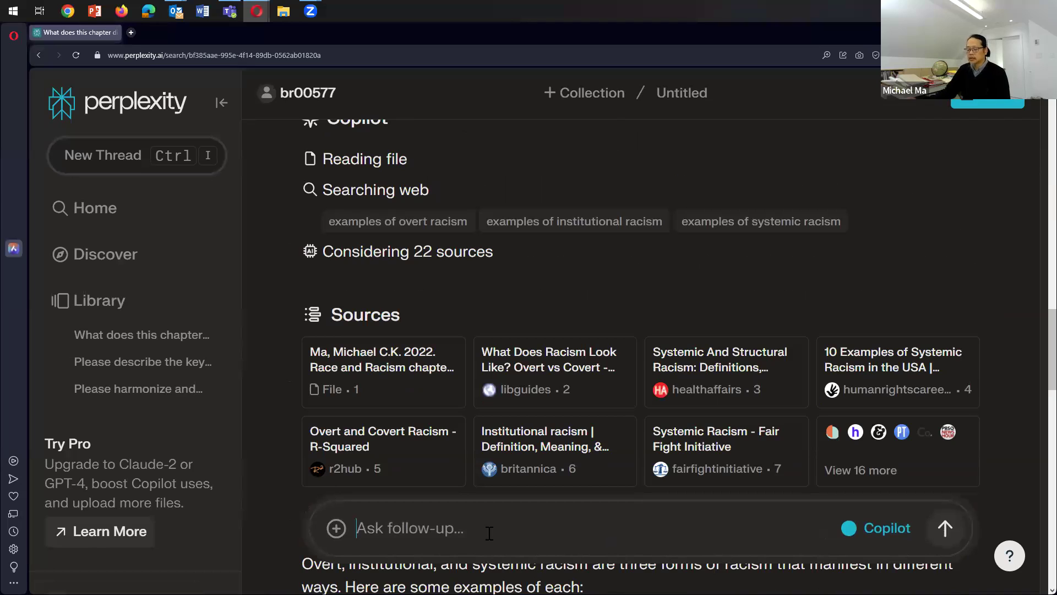
{"action": "type", "text": "Wha"}
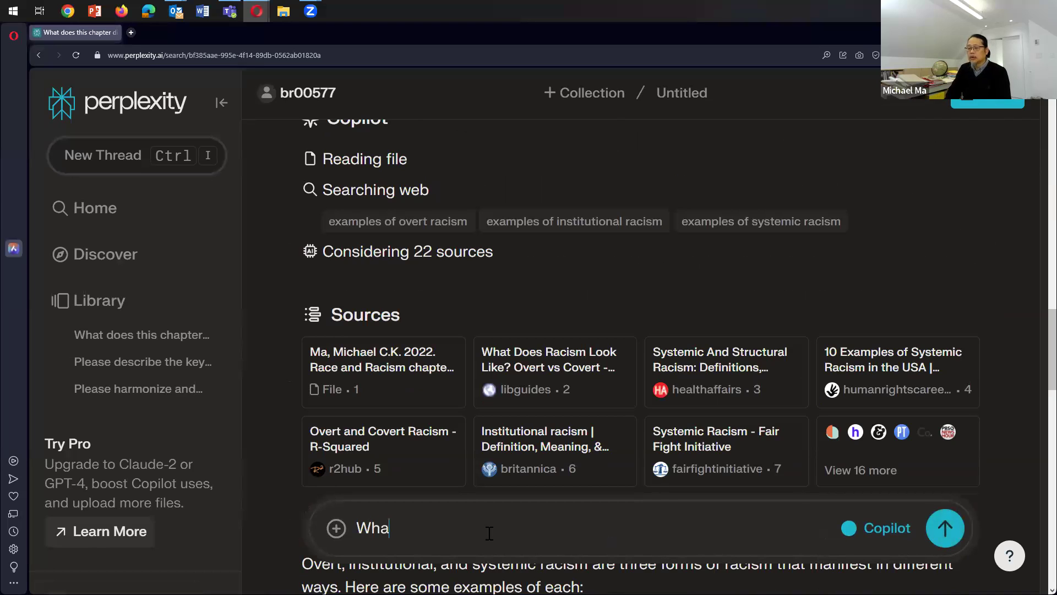
{"action": "type", "text": "t else does "}
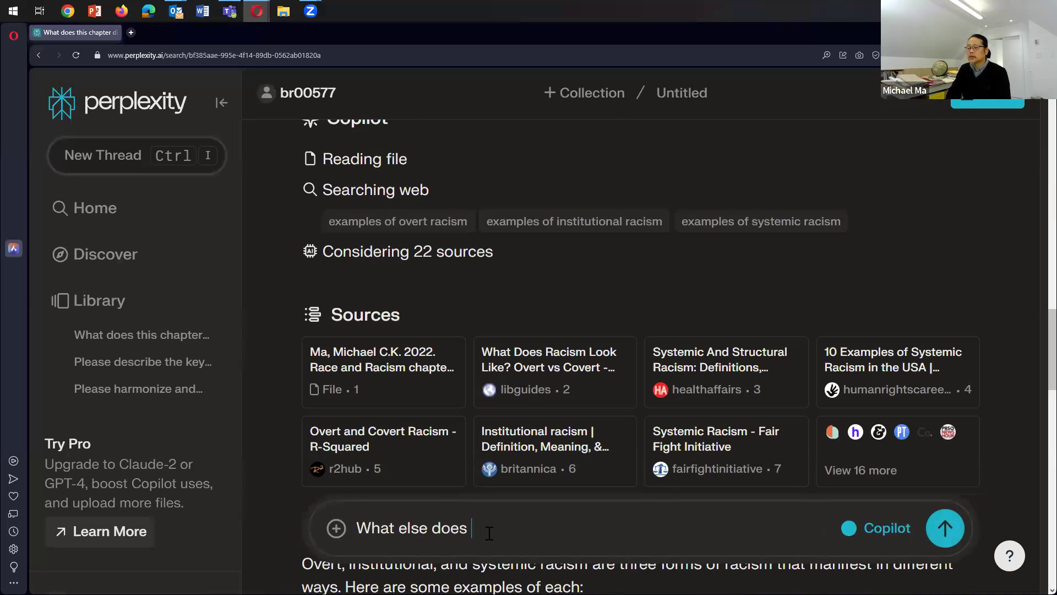
{"action": "type", "text": "Michael Ma say about racism? Is there somethi"}
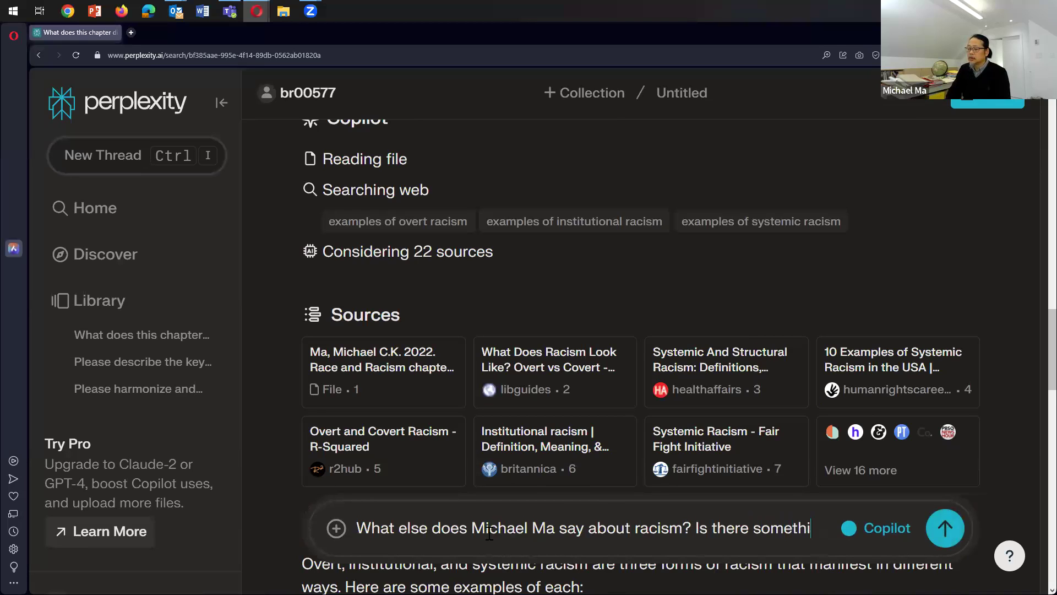
{"action": "type", "text": "ng key"}
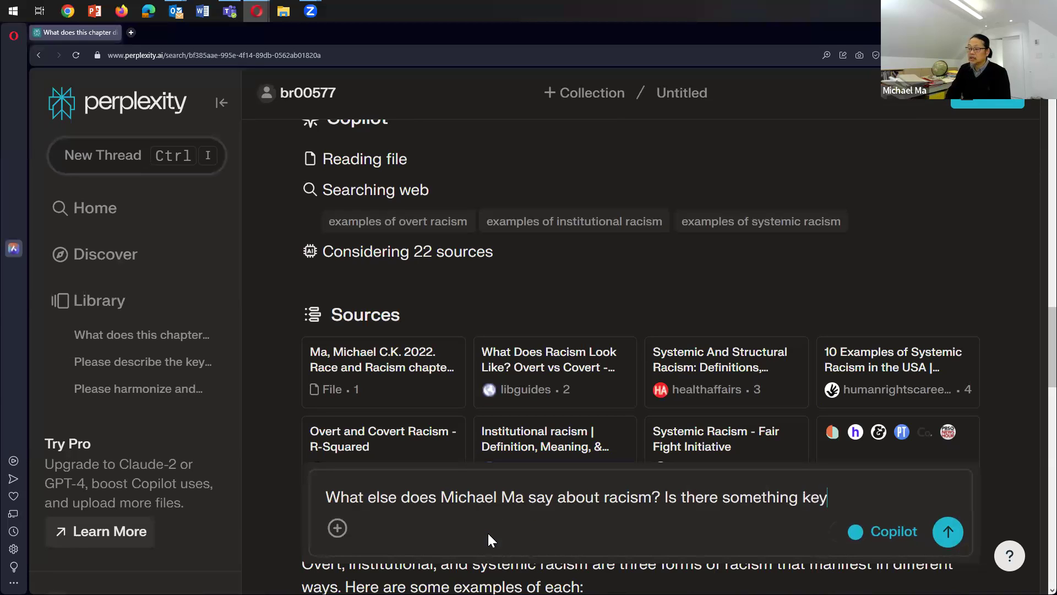
{"action": "type", "text": " or critical that "}
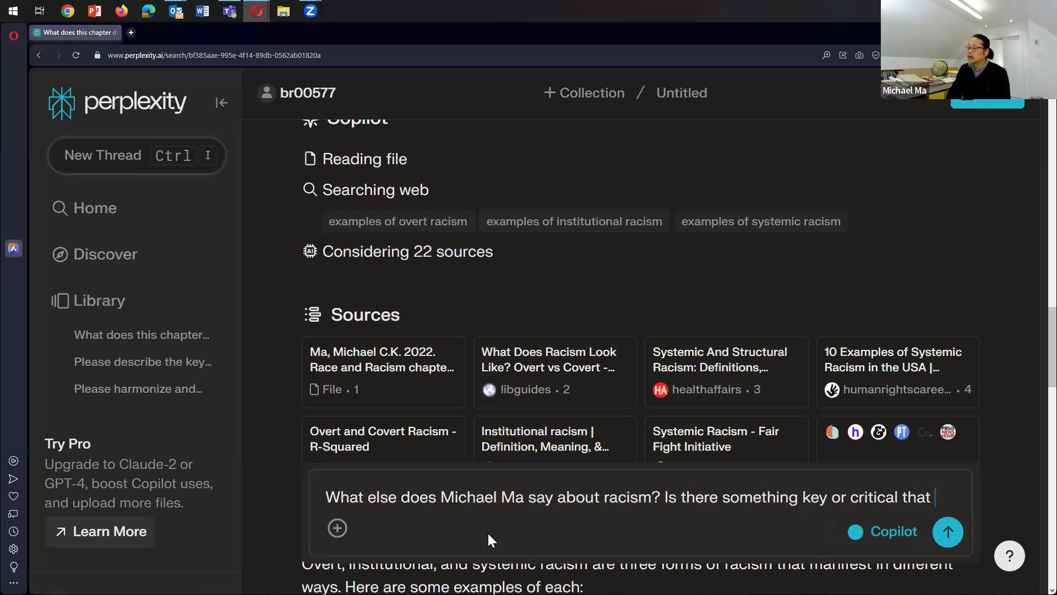
{"action": "type", "text": "I should kn"}
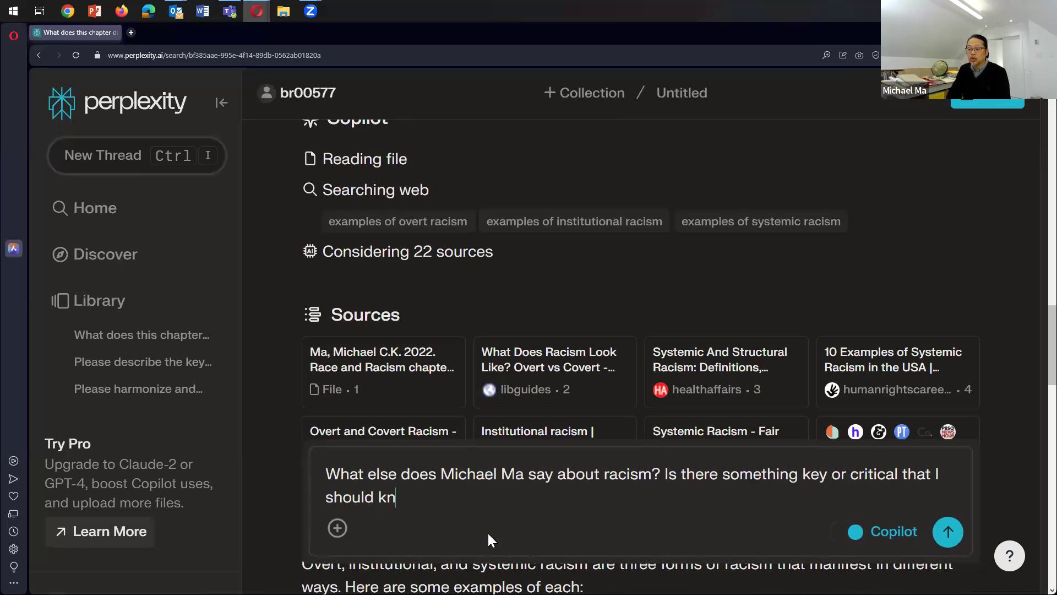
{"action": "type", "text": "ow for a test/"}
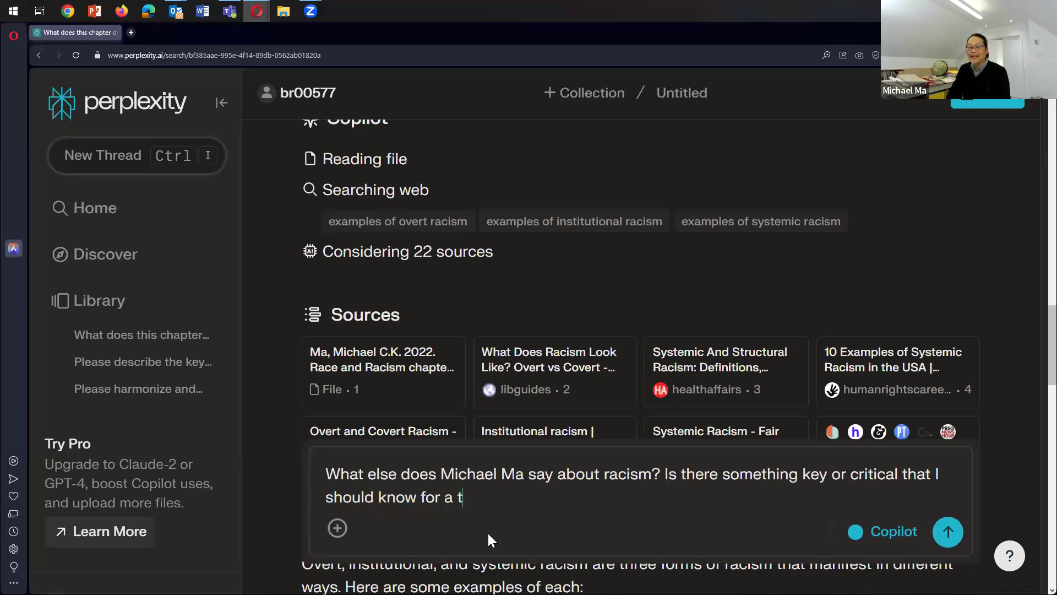
{"action": "key", "text": "Return"}
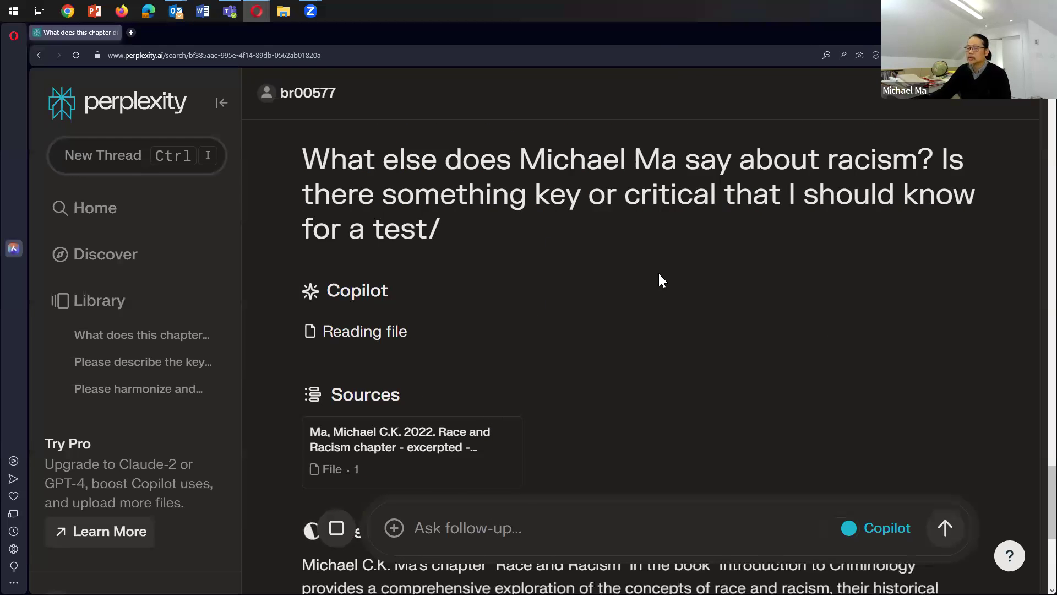
Step: Read the new answer's opening and first three key points, highlighting "symbiotic relationship with other social factors" in the intersectionality item
{"action": "scroll", "coordinate": [658, 272], "scroll_direction": "down", "scroll_amount": 5}
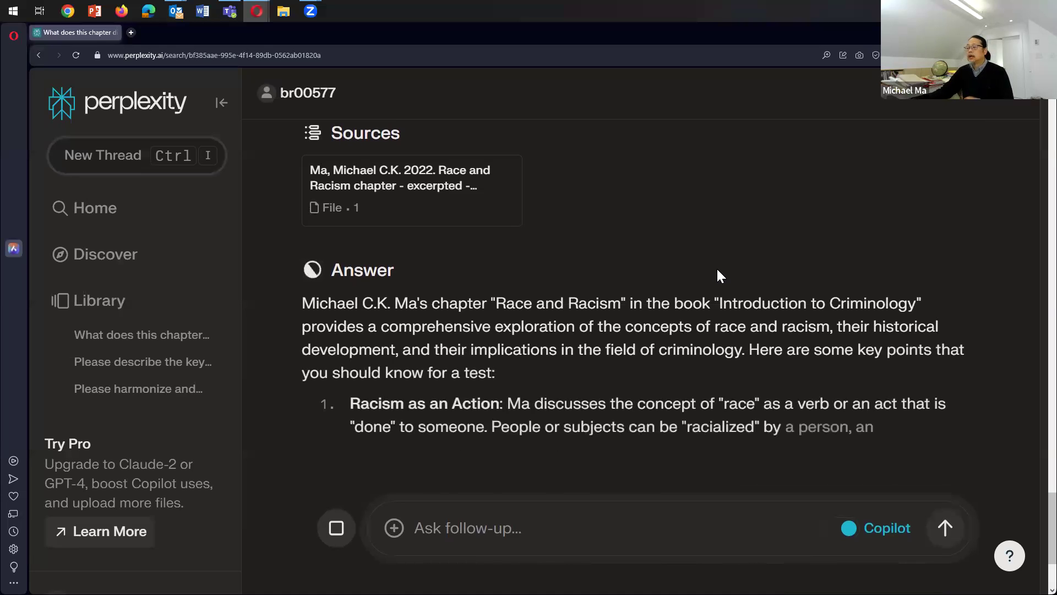
{"action": "scroll", "coordinate": [718, 276], "scroll_direction": "down", "scroll_amount": 1}
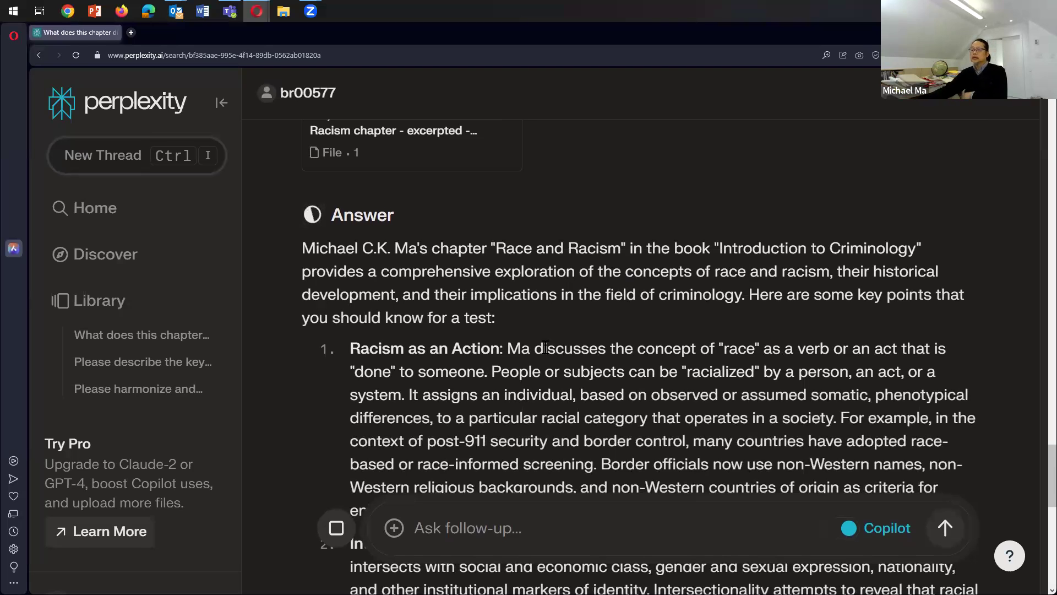
{"action": "scroll", "coordinate": [569, 340], "scroll_direction": "down", "scroll_amount": 1}
{"action": "scroll", "coordinate": [571, 335], "scroll_direction": "down", "scroll_amount": 1}
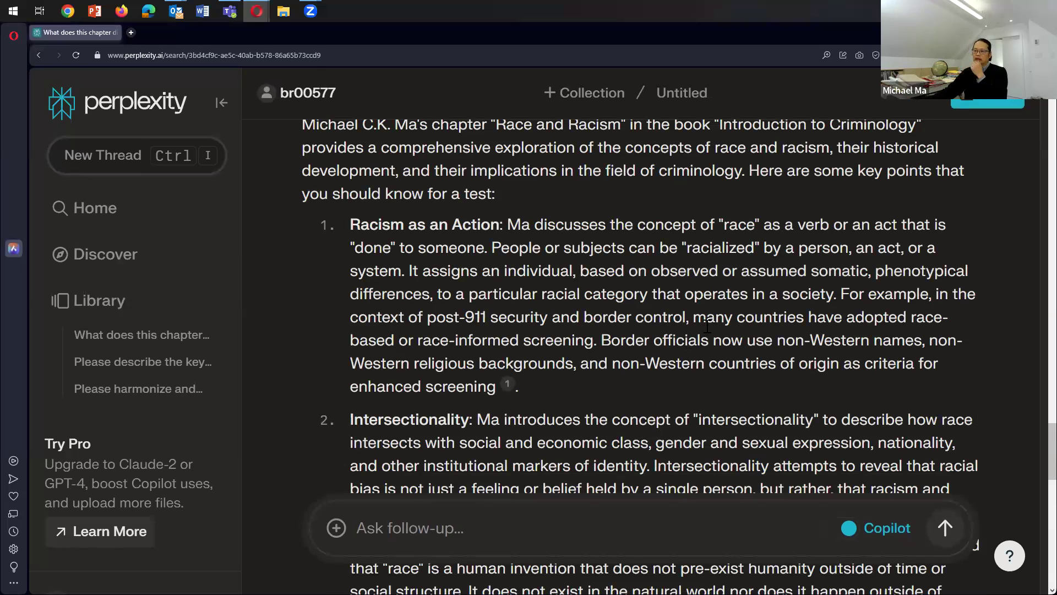
{"action": "scroll", "coordinate": [707, 325], "scroll_direction": "down", "scroll_amount": 2}
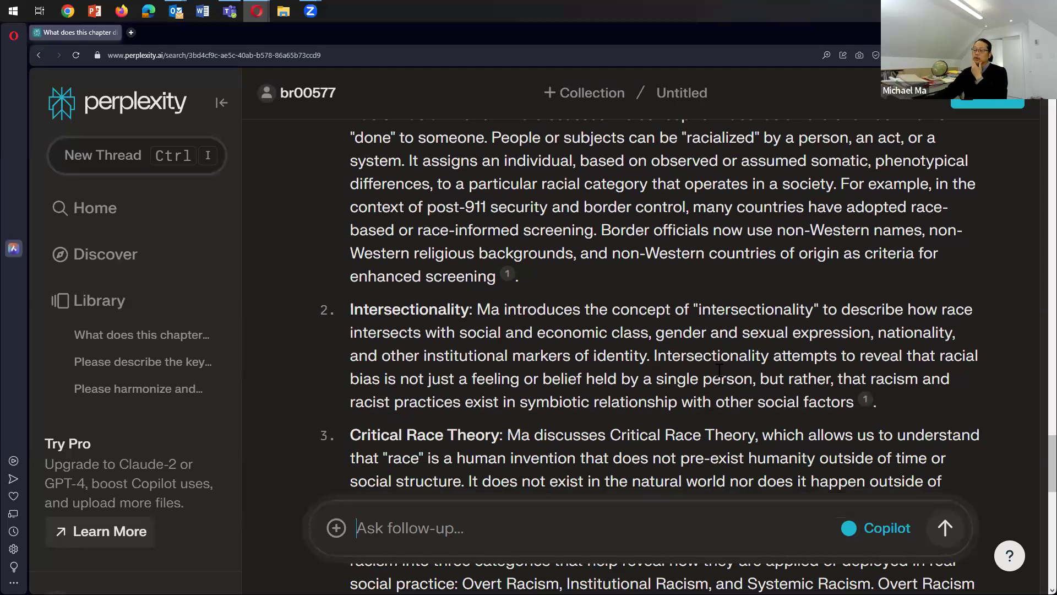
{"action": "scroll", "coordinate": [719, 370], "scroll_direction": "down", "scroll_amount": 1}
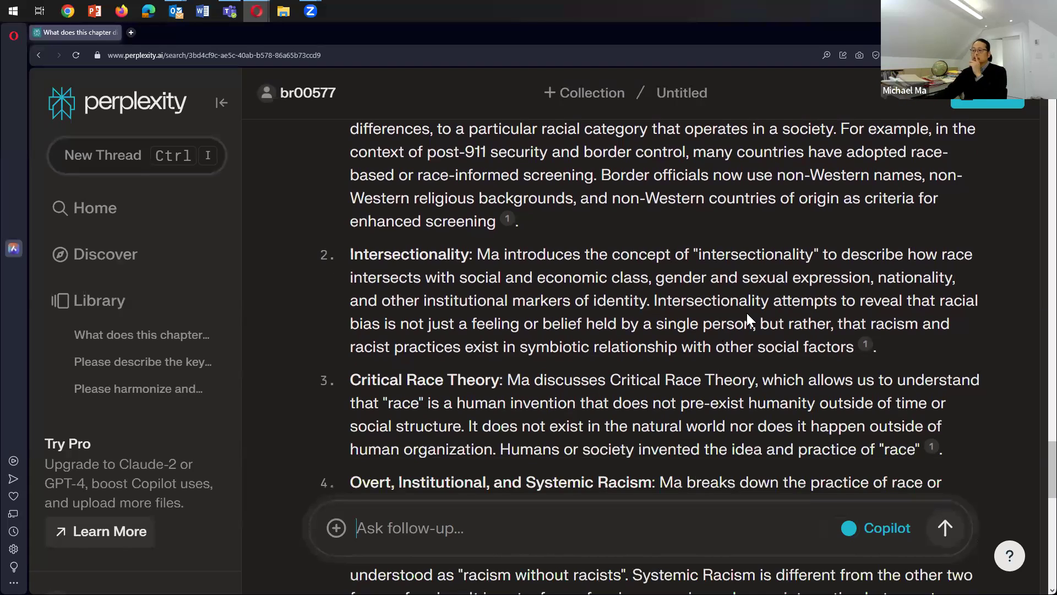
{"action": "left_click_drag", "start_coordinate": [520, 351], "coordinate": [857, 351]}
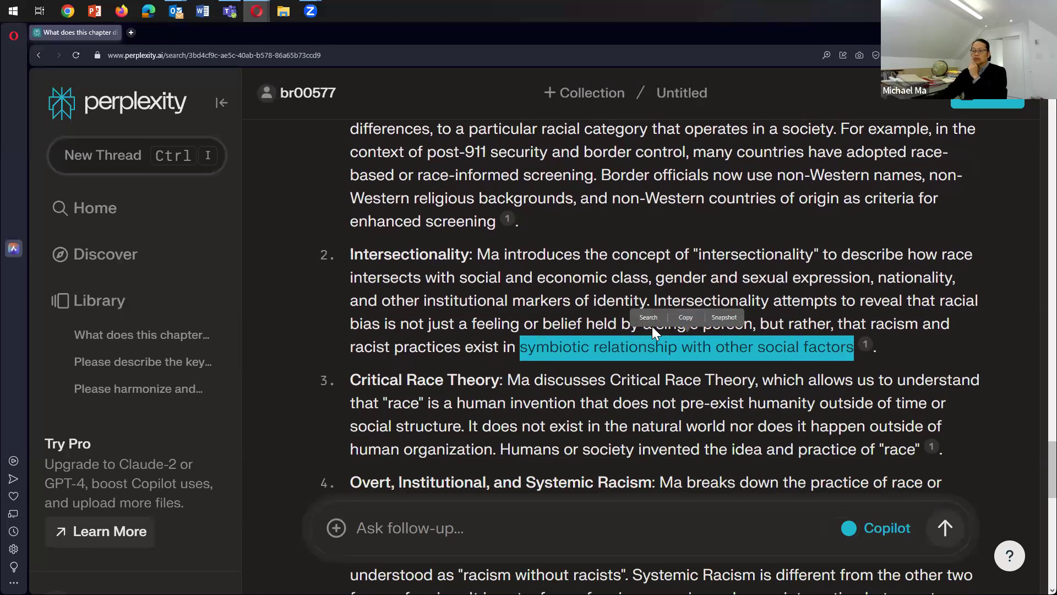
{"action": "scroll", "coordinate": [652, 326], "scroll_direction": "down", "scroll_amount": 1}
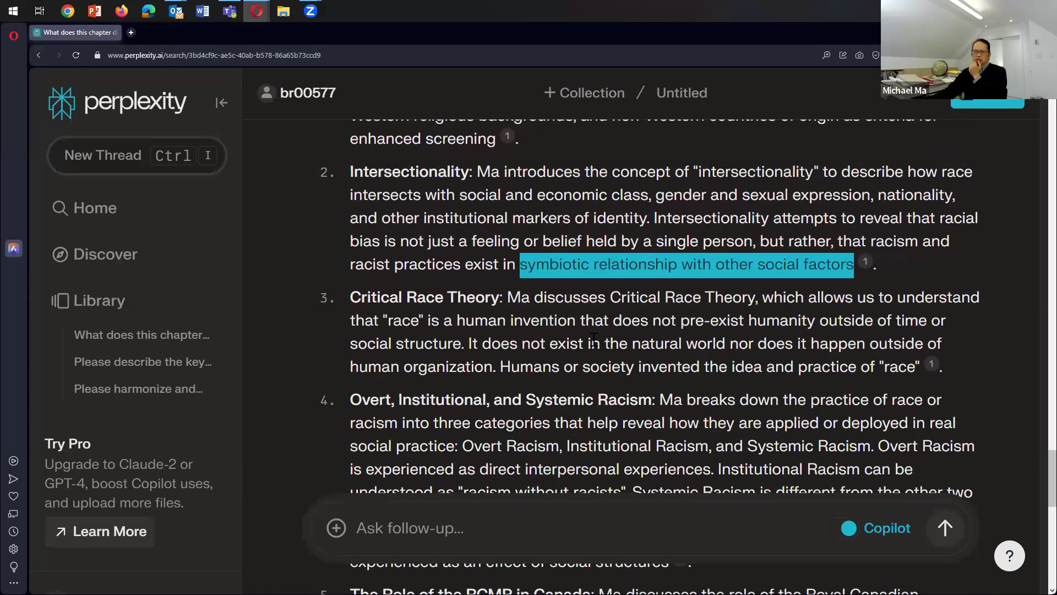
{"action": "left_click", "coordinate": [594, 338]}
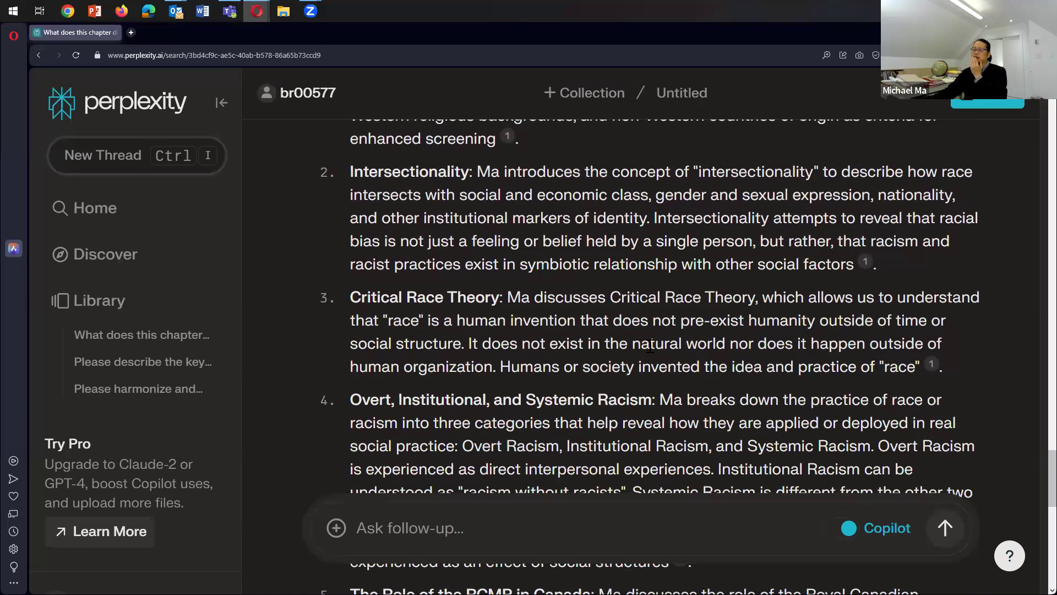
Step: Read the remaining key points and closing paragraph, and highlight the item "The Role of the RCMP in Canada"
{"action": "scroll", "coordinate": [651, 347], "scroll_direction": "down", "scroll_amount": 2}
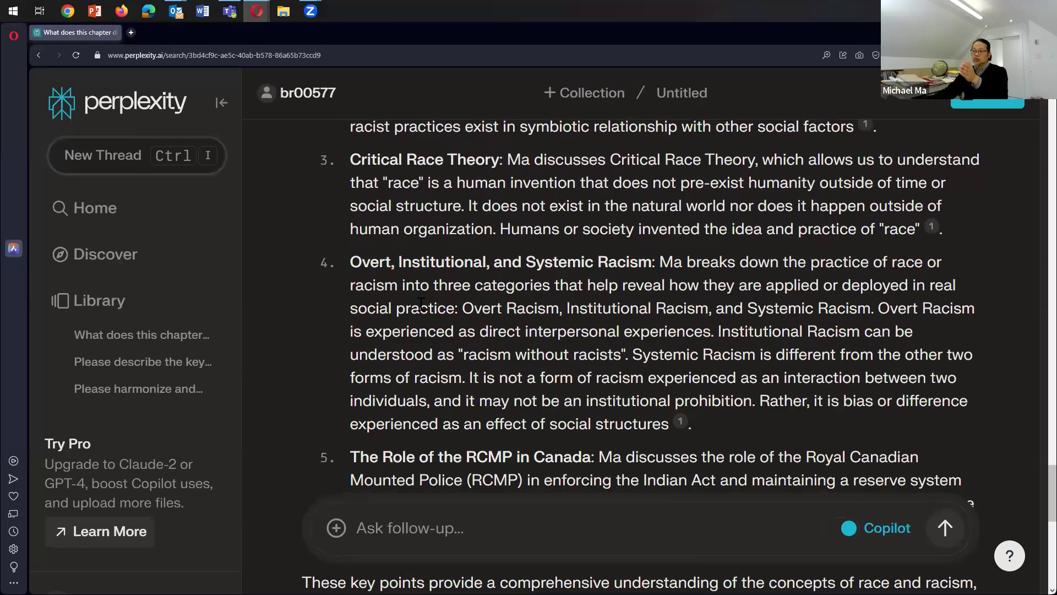
{"action": "scroll", "coordinate": [608, 324], "scroll_direction": "down", "scroll_amount": 1}
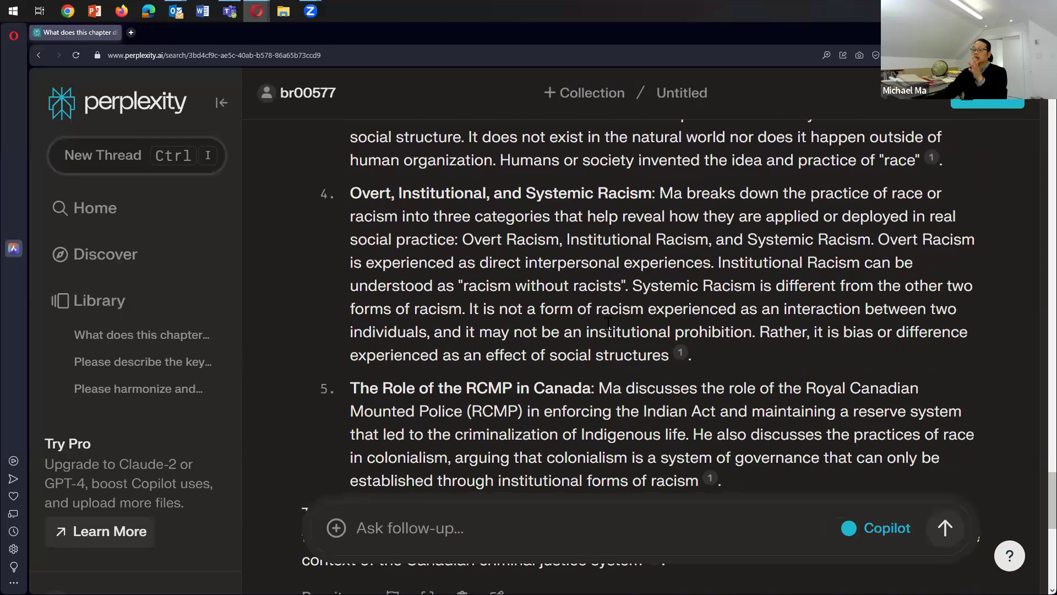
{"action": "scroll", "coordinate": [607, 324], "scroll_direction": "down", "scroll_amount": 2}
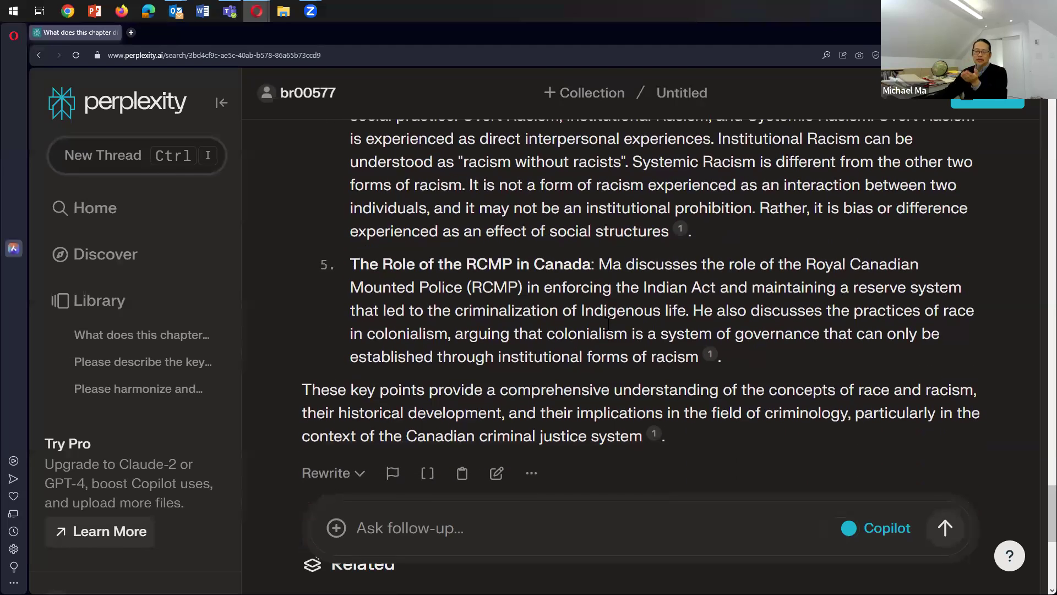
{"action": "left_click_drag", "start_coordinate": [350, 264], "coordinate": [673, 357]}
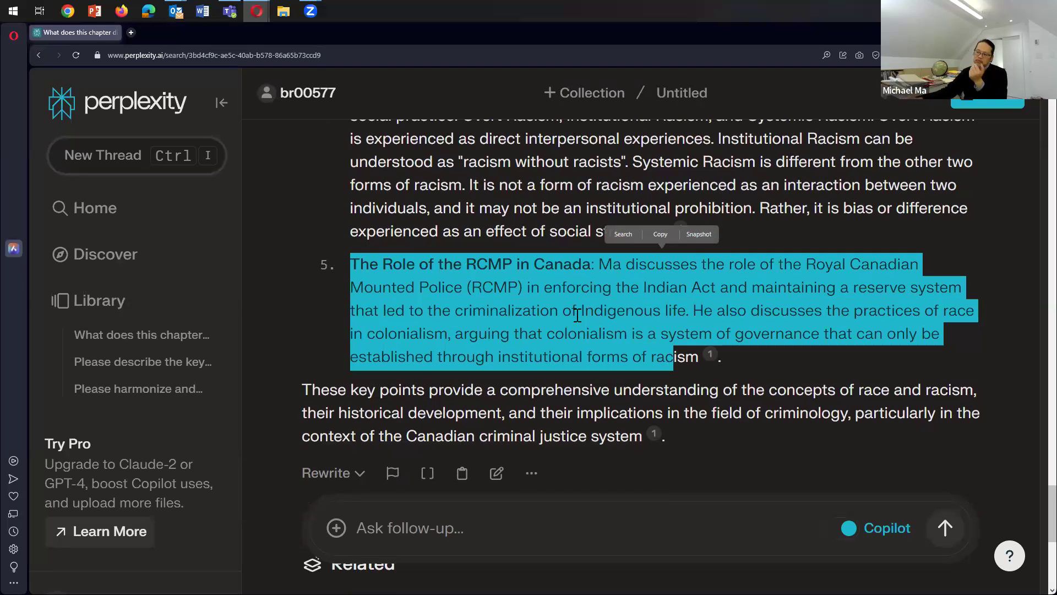
Step: Highlight the answer's closing paragraph about the key points, and submit the related question about the chapter author's background and expertise in race and racism
{"action": "left_click", "coordinate": [458, 411]}
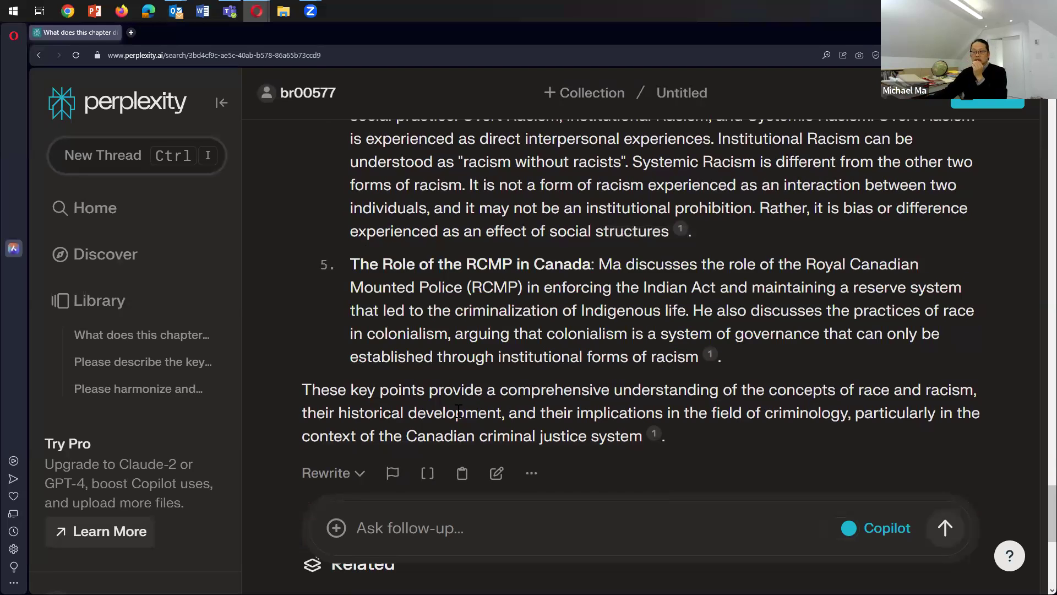
{"action": "scroll", "coordinate": [526, 398], "scroll_direction": "down", "scroll_amount": 1}
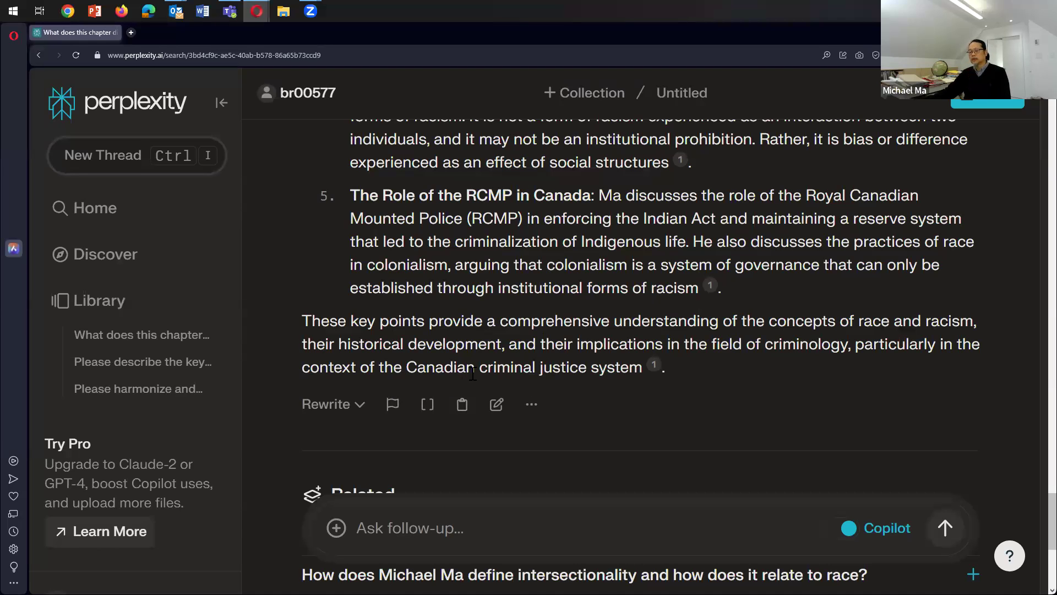
{"action": "scroll", "coordinate": [580, 309], "scroll_direction": "down", "scroll_amount": 2}
{"action": "left_click_drag", "start_coordinate": [643, 274], "coordinate": [294, 232]}
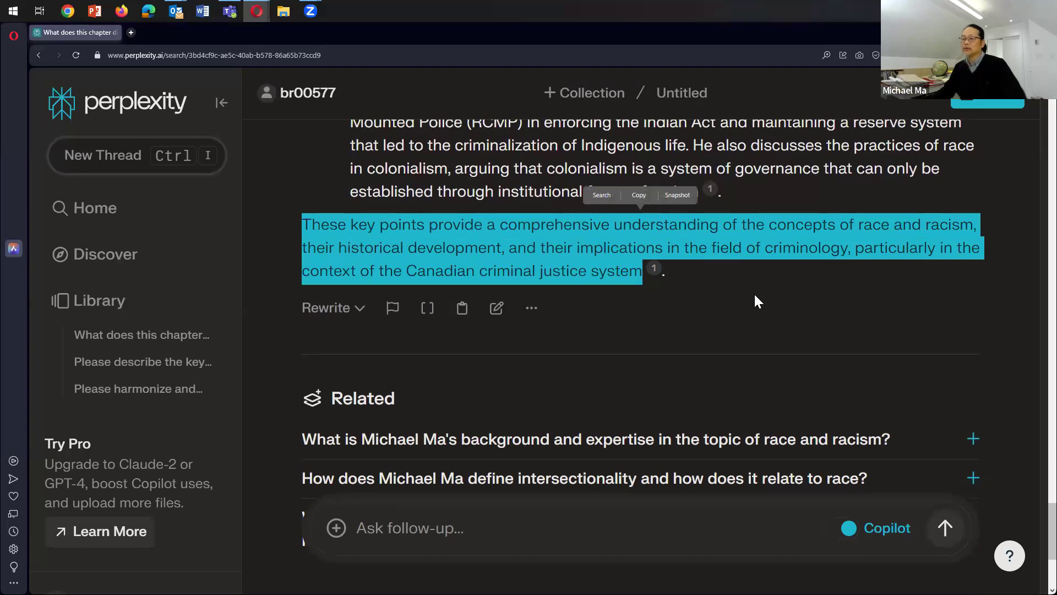
{"action": "scroll", "coordinate": [754, 296], "scroll_direction": "down", "scroll_amount": 2}
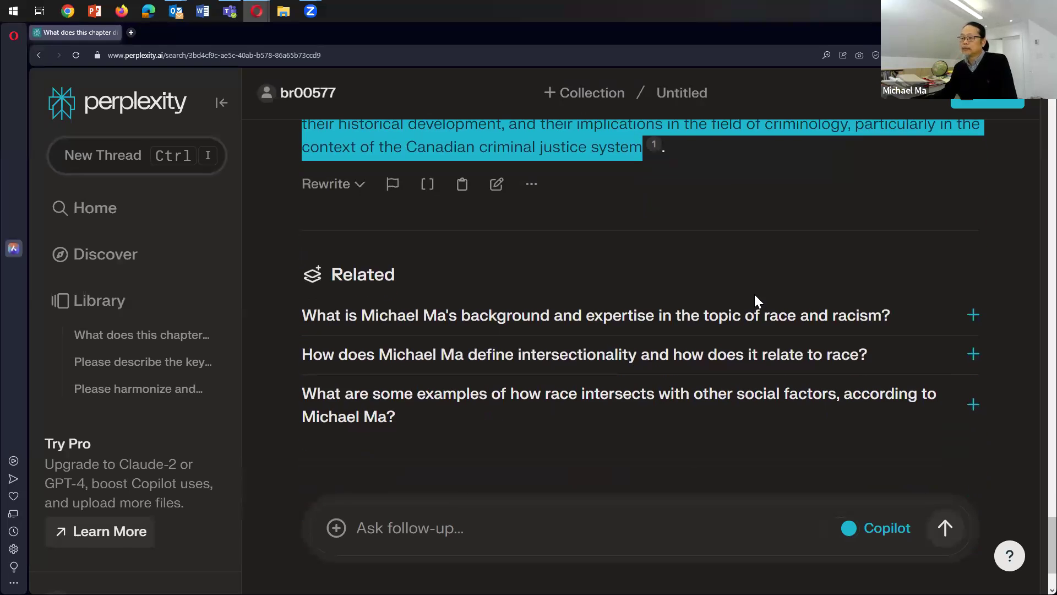
{"action": "left_click", "coordinate": [573, 320]}
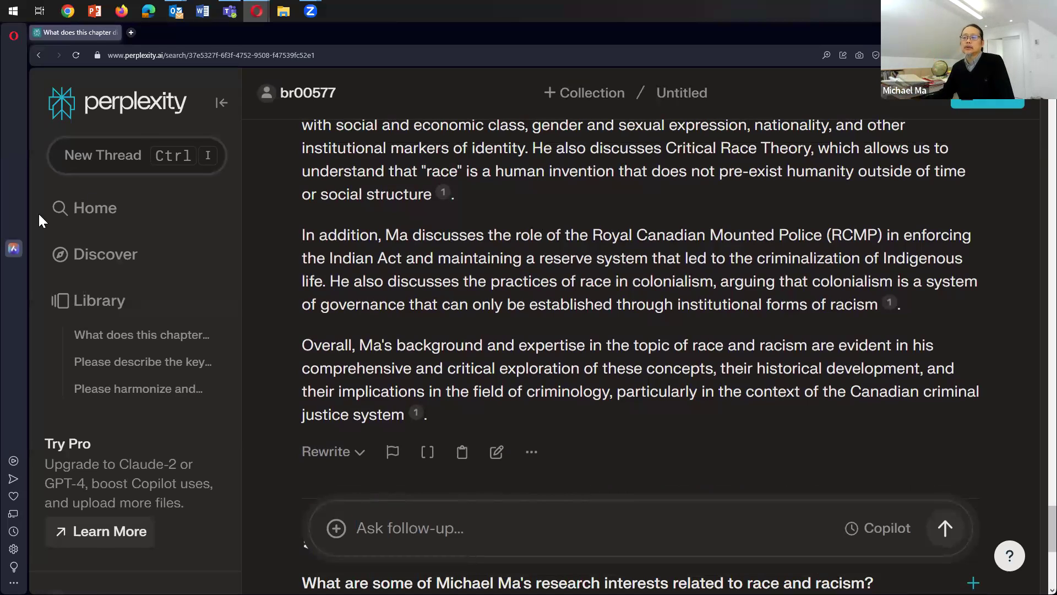
Step: Start a new question from the home page and attach the PDF of Jameson's 1984 article "Postmodernism, or The Cultural Logic of Late Capitalism"
{"action": "left_click", "coordinate": [95, 211]}
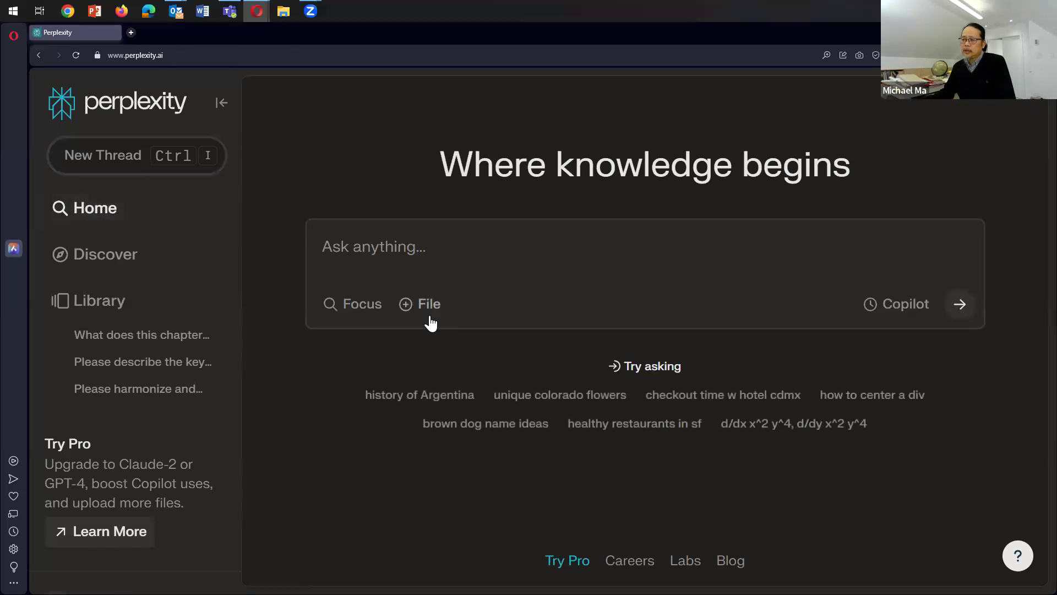
{"action": "left_click", "coordinate": [428, 307]}
{"action": "left_click", "coordinate": [565, 442]}
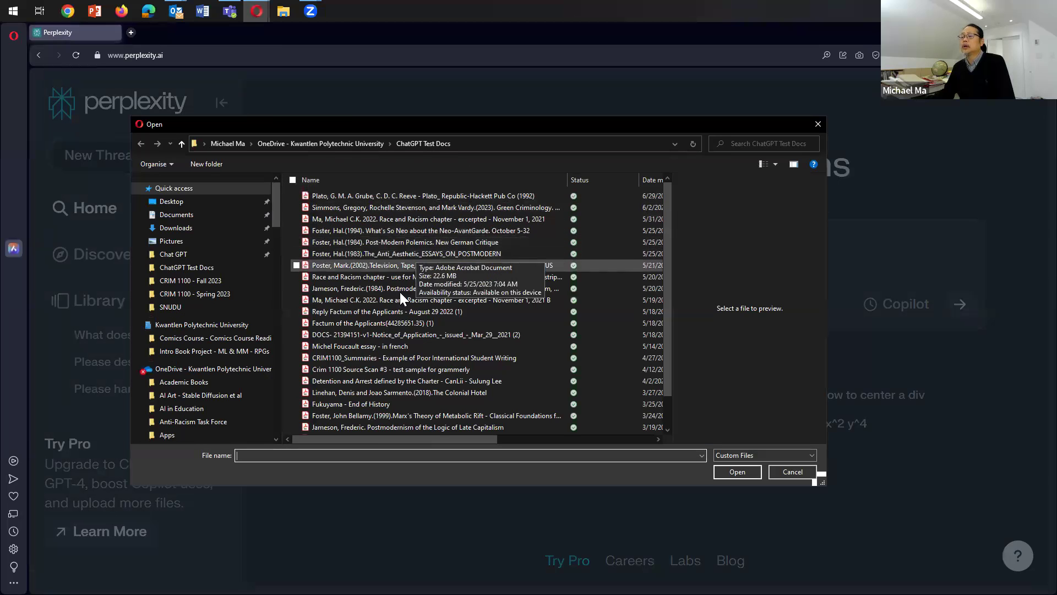
{"action": "left_click", "coordinate": [449, 287]}
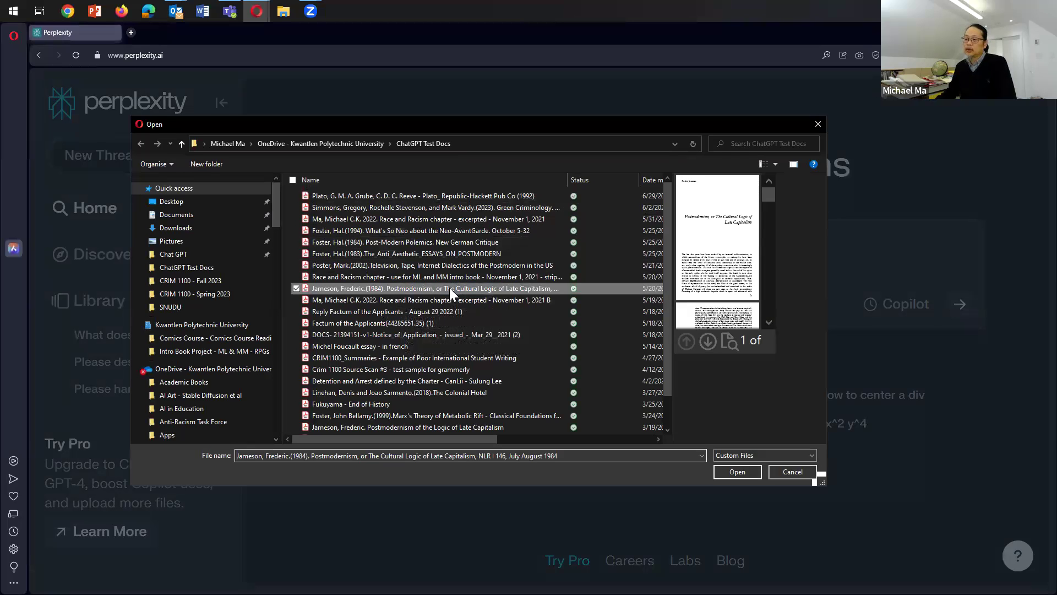
{"action": "double_click", "coordinate": [450, 288]}
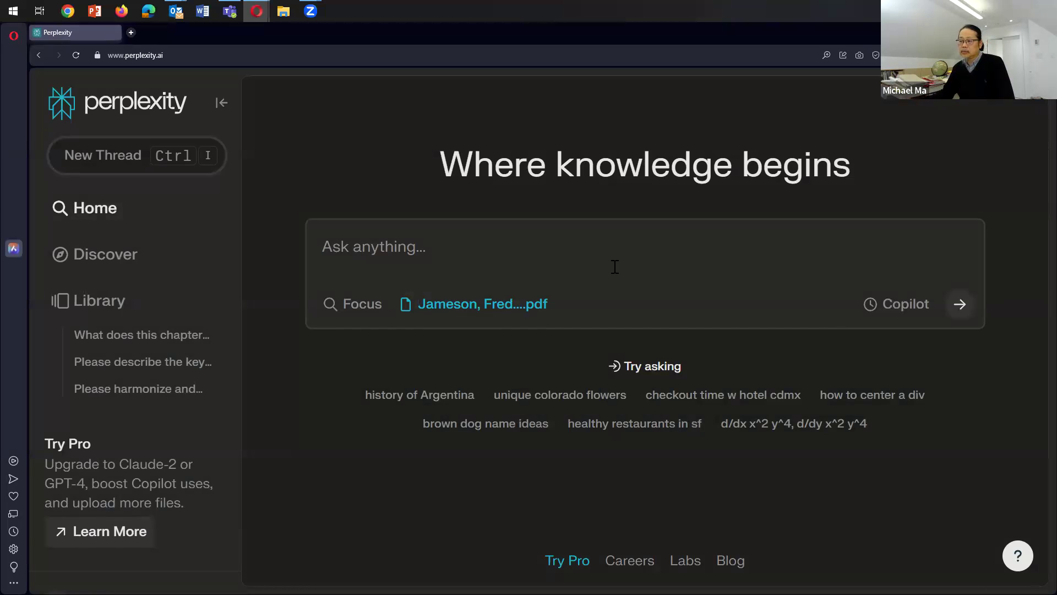
Step: Submit the question "What is the key point that Jameson makes in this article?" about the attached PDF
{"action": "left_click", "coordinate": [534, 250]}
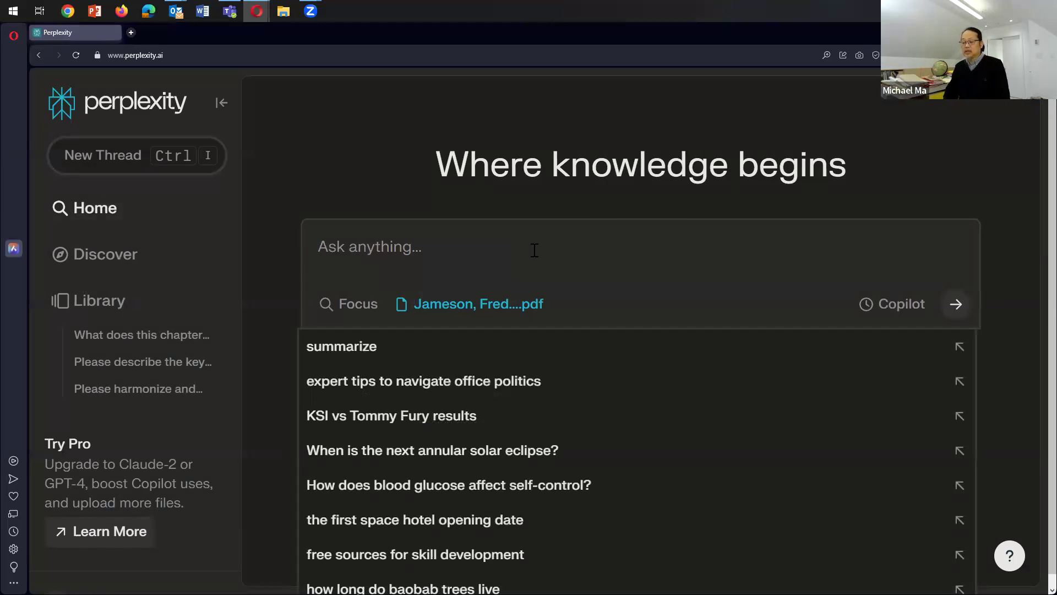
{"action": "type", "text": "W"}
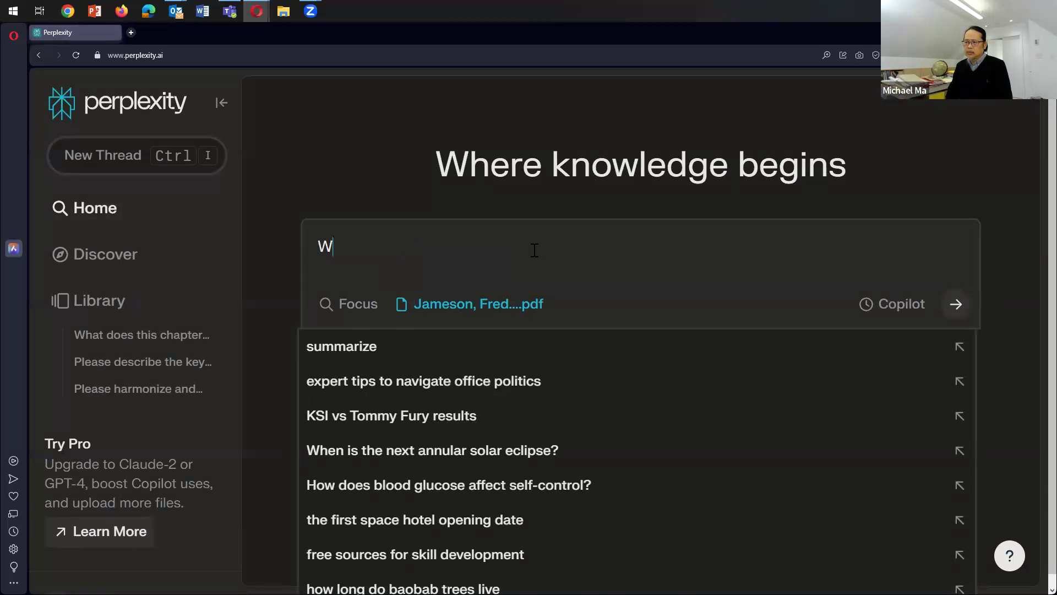
{"action": "type", "text": "hat is the key "}
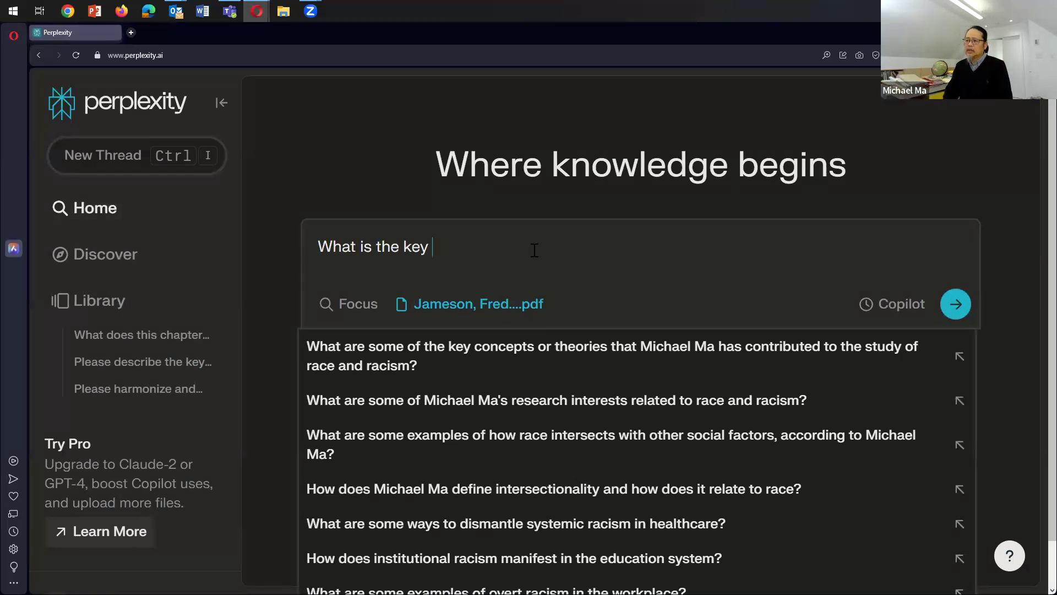
{"action": "type", "text": "point that Jameson makes in this"}
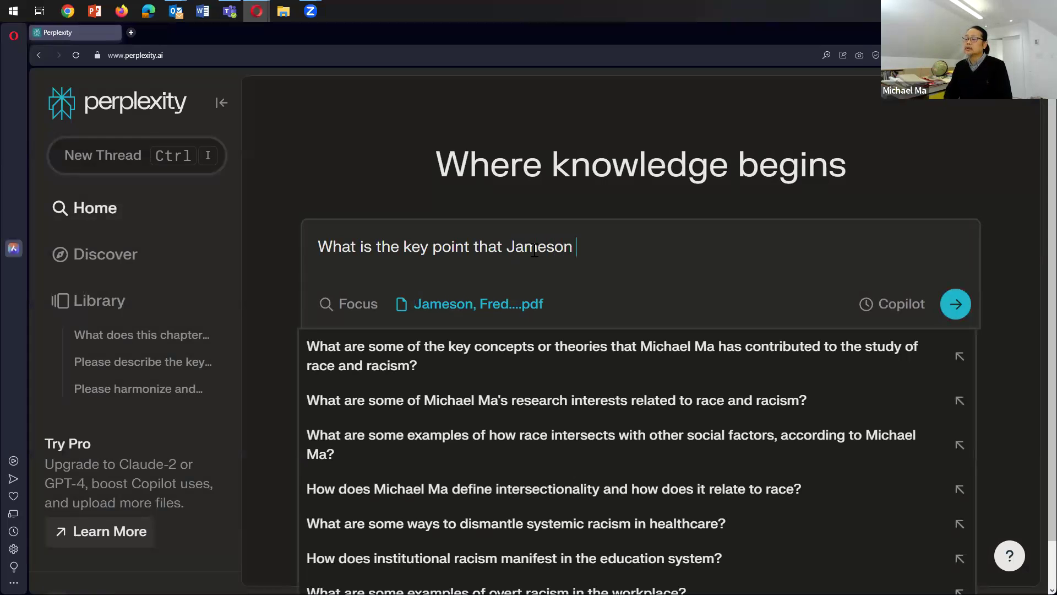
{"action": "type", "text": " key arti"}
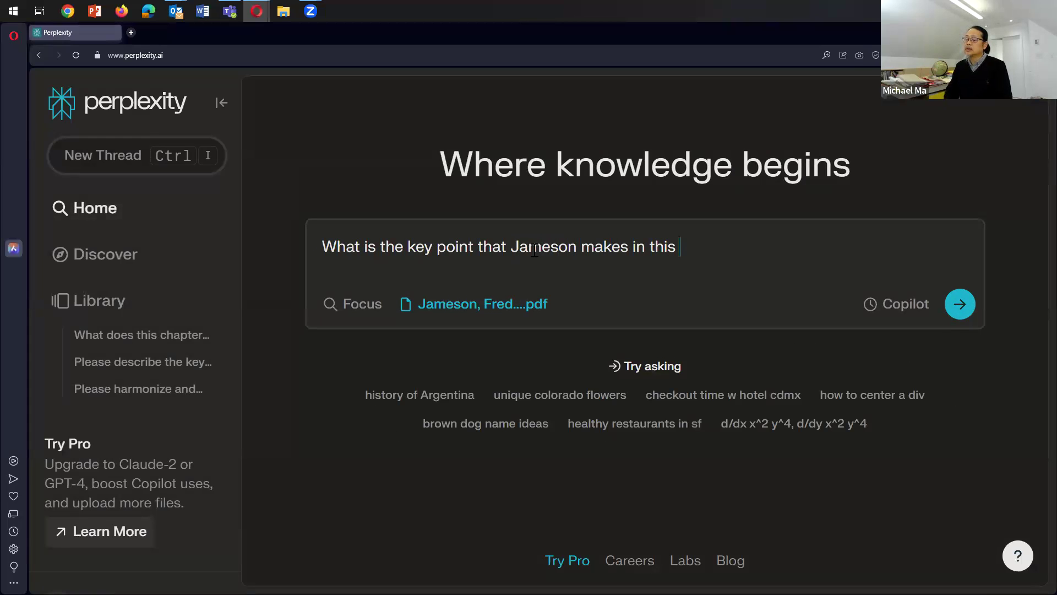
{"action": "type", "text": "cle?"}
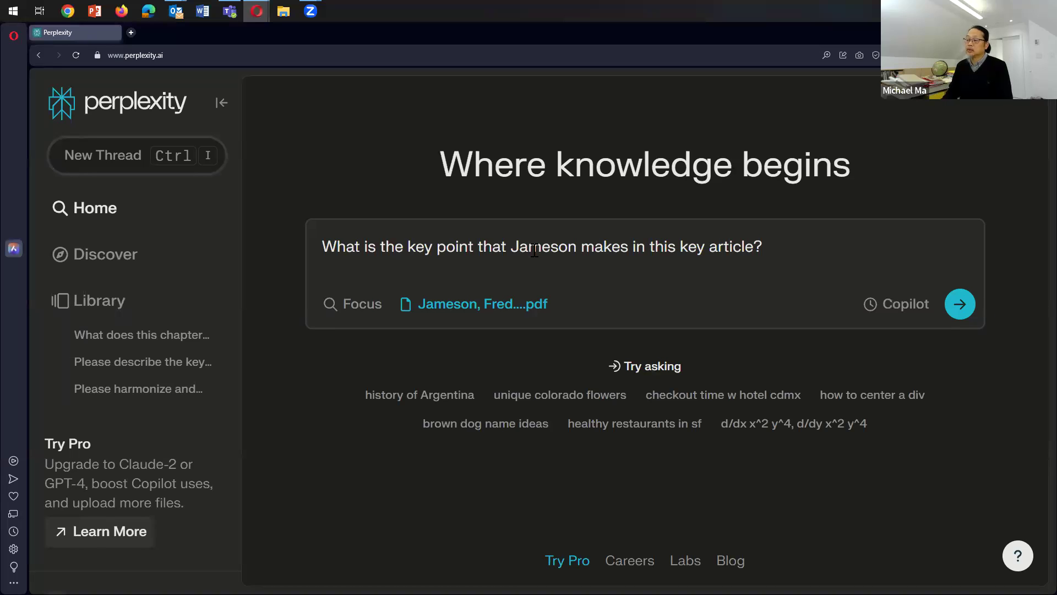
{"action": "key", "text": "ctrl+Left"}
{"action": "key", "text": "ctrl+Left"}
{"action": "key", "text": "ctrl+Delete"}
{"action": "key", "text": "End"}
{"action": "key", "text": "Return"}
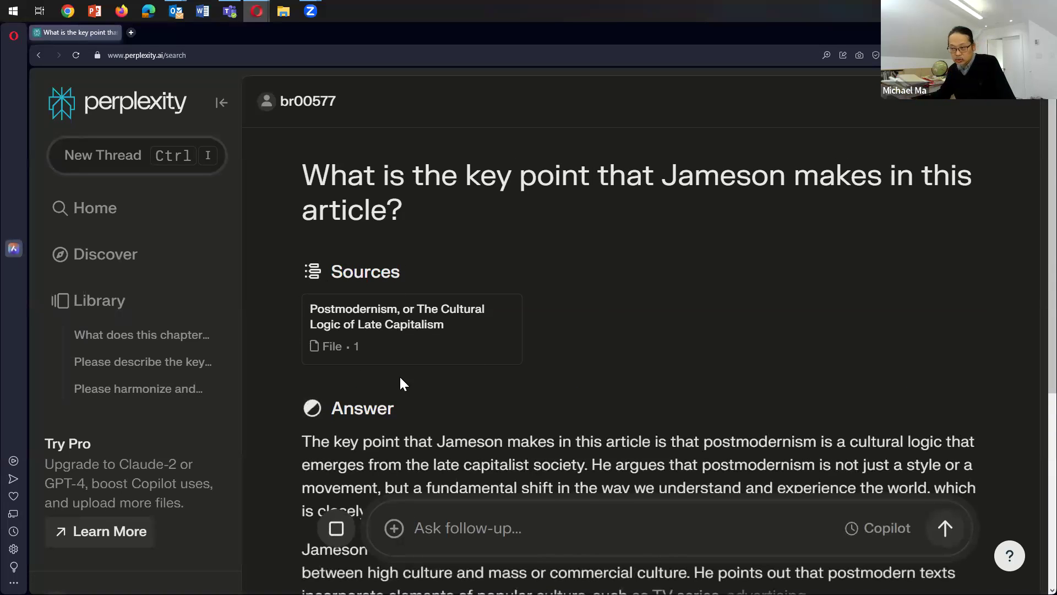
Step: Read the answer on Jameson's key point from its source and opening paragraph through to the closing summary
{"action": "scroll", "coordinate": [633, 296], "scroll_direction": "down", "scroll_amount": 4}
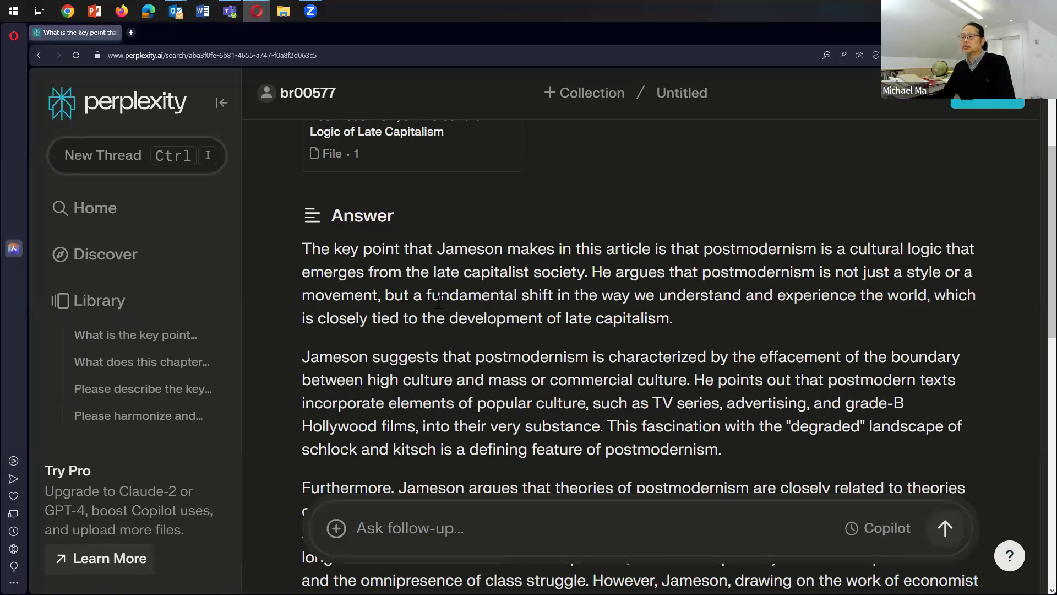
{"action": "scroll", "coordinate": [439, 302], "scroll_direction": "down", "scroll_amount": 1}
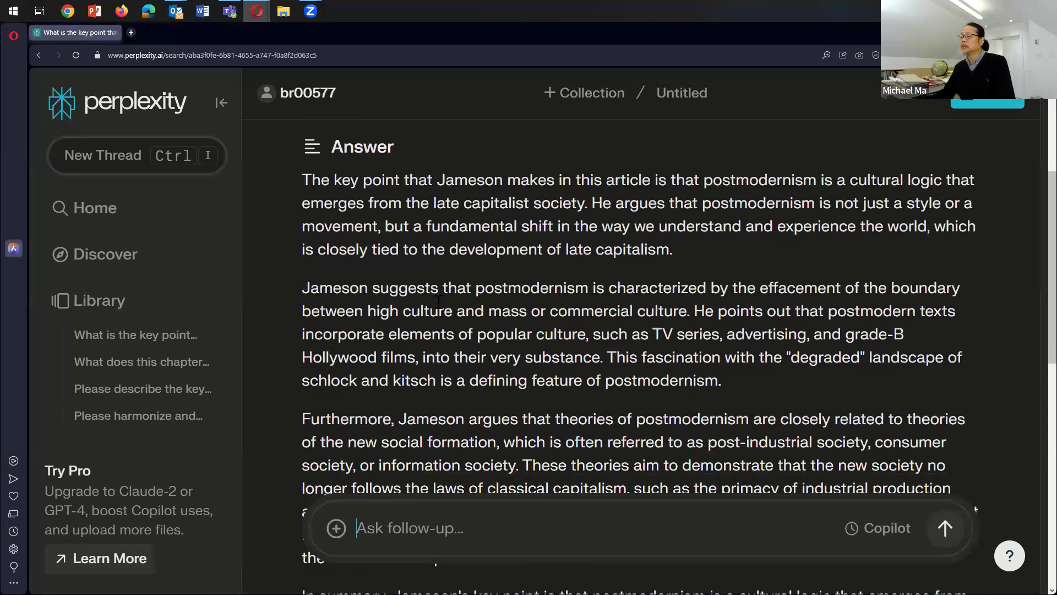
{"action": "scroll", "coordinate": [438, 302], "scroll_direction": "down", "scroll_amount": 1}
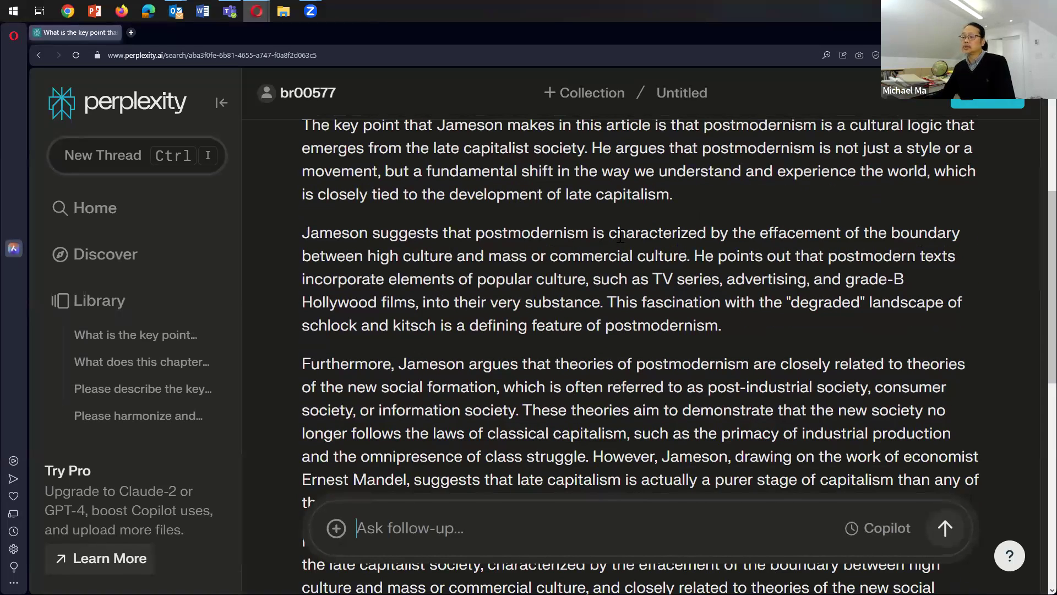
{"action": "scroll", "coordinate": [621, 237], "scroll_direction": "down", "scroll_amount": 1}
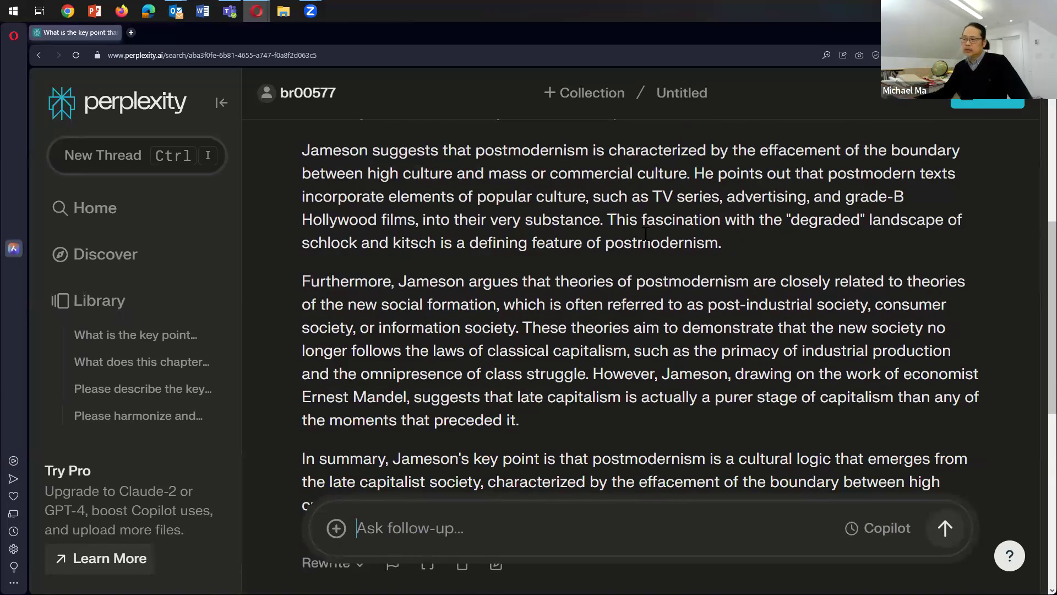
{"action": "scroll", "coordinate": [661, 230], "scroll_direction": "down", "scroll_amount": 2}
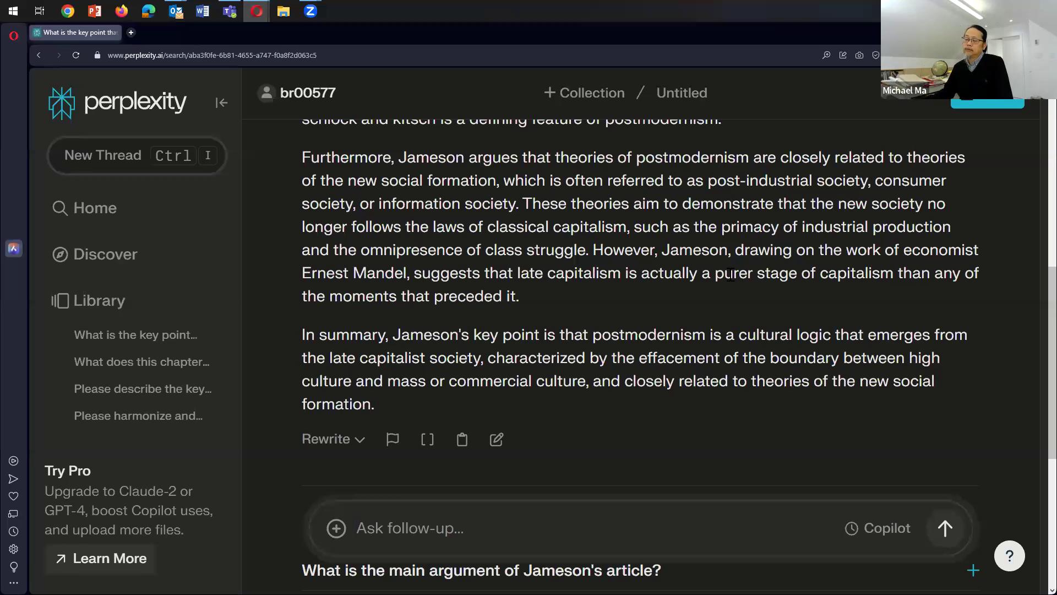
{"action": "scroll", "coordinate": [730, 274], "scroll_direction": "up", "scroll_amount": 2}
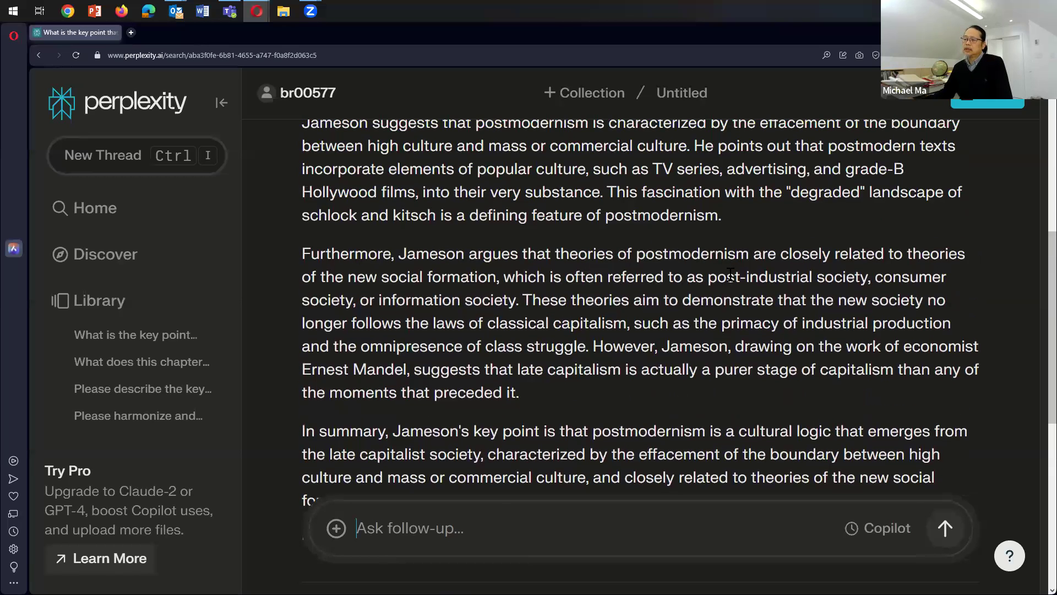
{"action": "scroll", "coordinate": [730, 273], "scroll_direction": "up", "scroll_amount": 1}
{"action": "scroll", "coordinate": [729, 274], "scroll_direction": "up", "scroll_amount": 3}
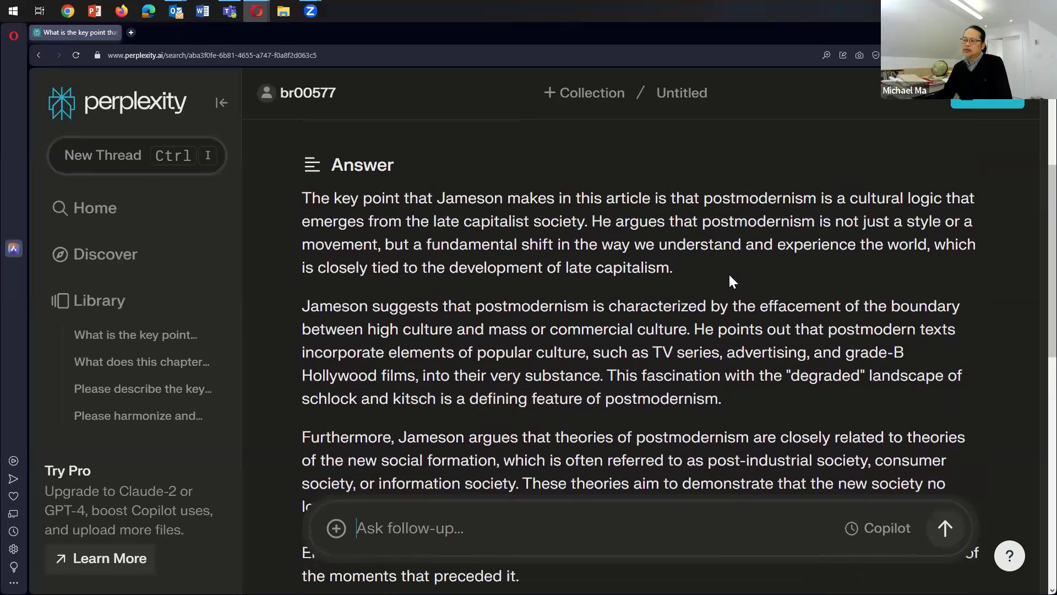
{"action": "scroll", "coordinate": [715, 259], "scroll_direction": "down", "scroll_amount": 2}
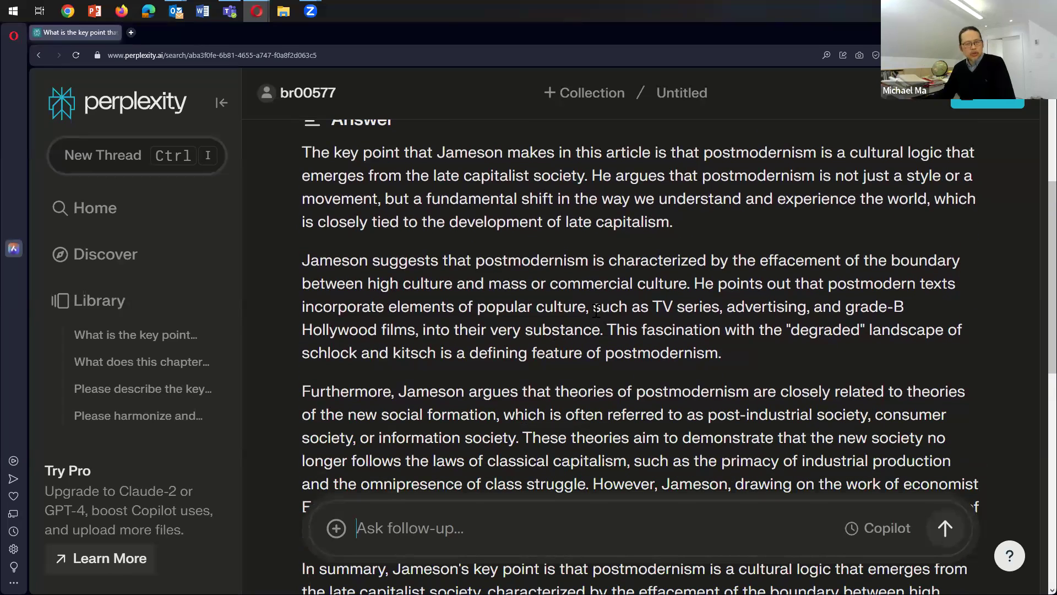
{"action": "scroll", "coordinate": [596, 310], "scroll_direction": "up", "scroll_amount": 5}
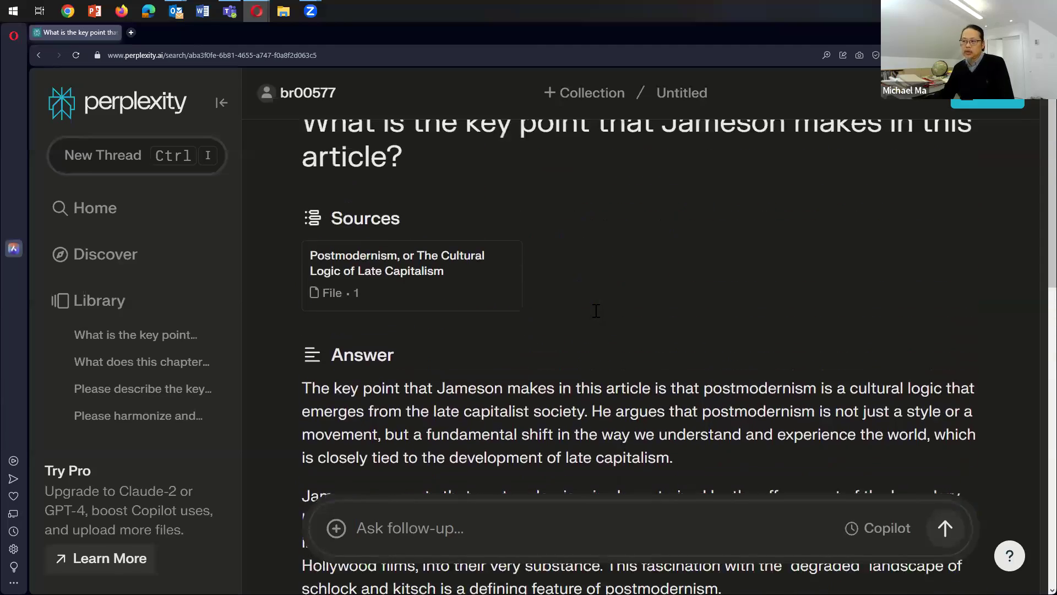
{"action": "scroll", "coordinate": [673, 238], "scroll_direction": "down", "scroll_amount": 5}
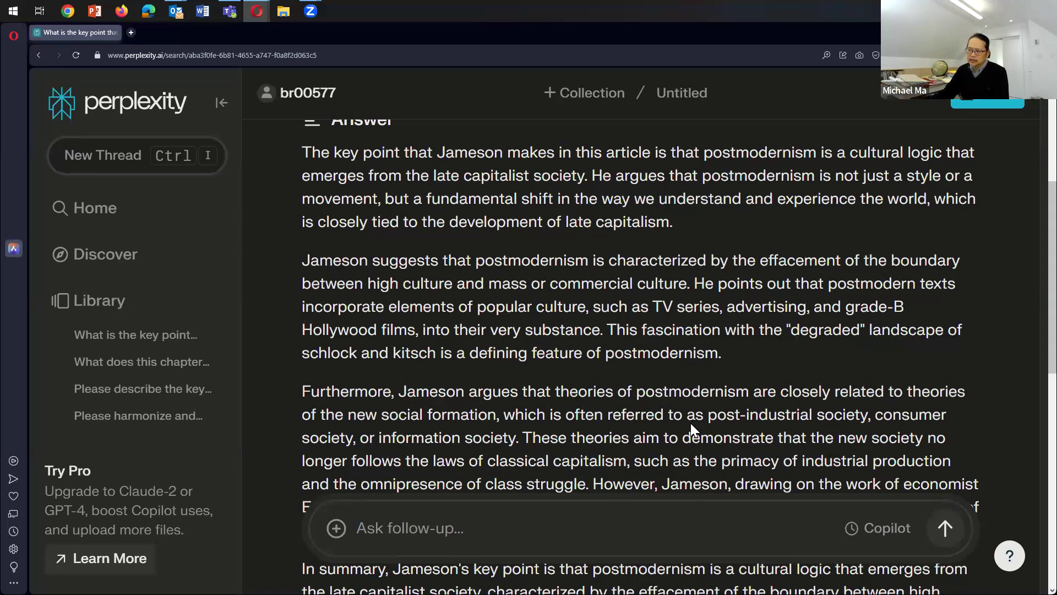
{"action": "scroll", "coordinate": [680, 317], "scroll_direction": "down", "scroll_amount": 5}
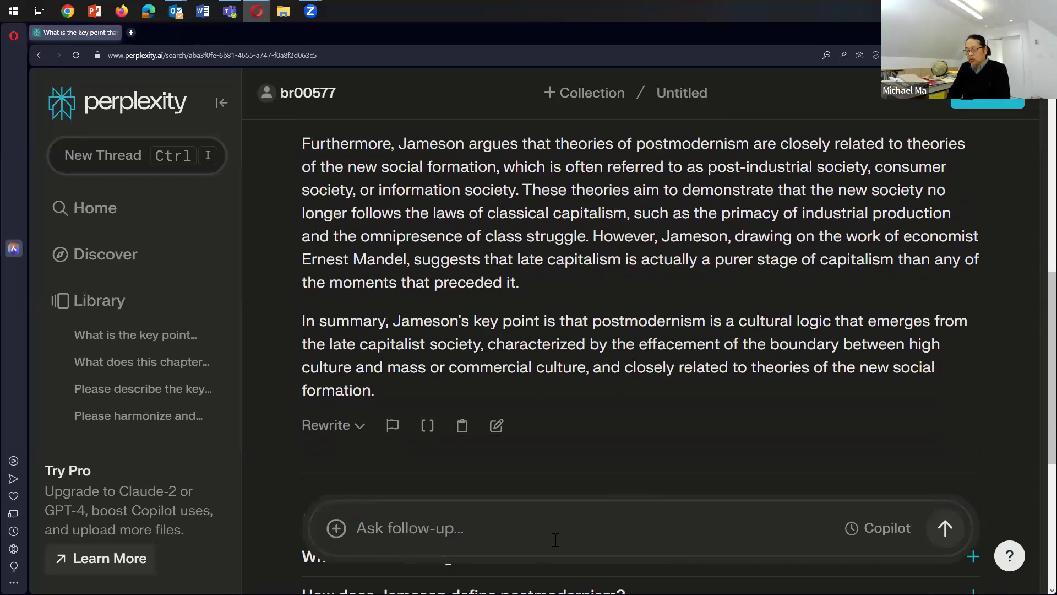
Step: Submit a follow-up asking for a multiple choice test on the uploaded Jameson text
{"action": "type", "text": "Can you give me a multiple choice test on this chap"}
{"action": "key", "text": "BackSpace"}
{"action": "type", "text": "aper"}
{"action": "key", "text": "BackSpace"}
{"action": "key", "text": "BackSpace"}
{"action": "type", "text": "t"}
{"action": "key", "text": "Return"}
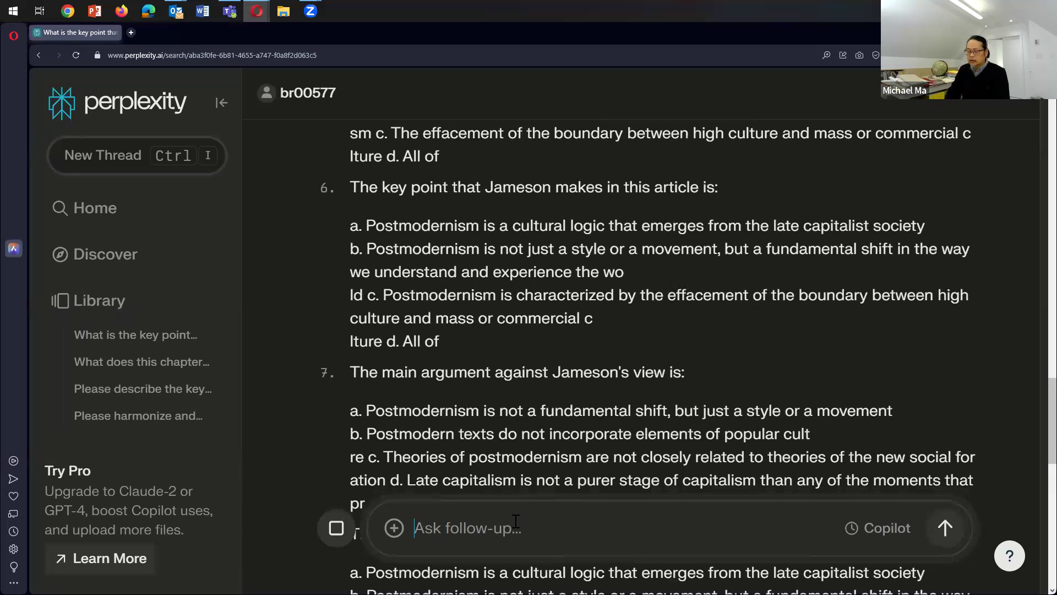
Step: Submit the follow-up "Can you help me study this document? How would we go about this?"
{"action": "type", "text": "Can yo"}
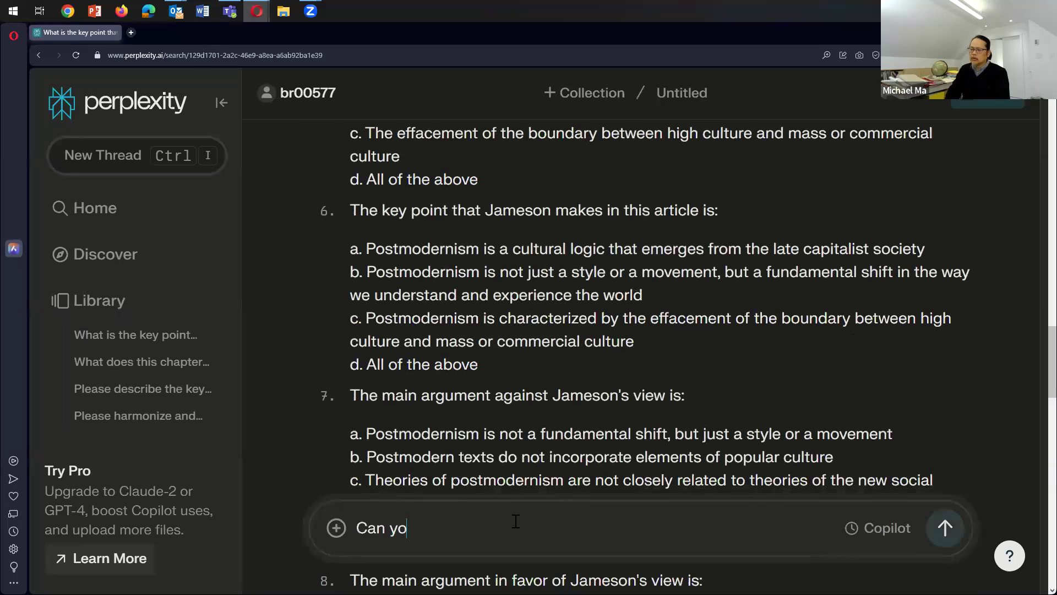
{"action": "type", "text": "u help me st"}
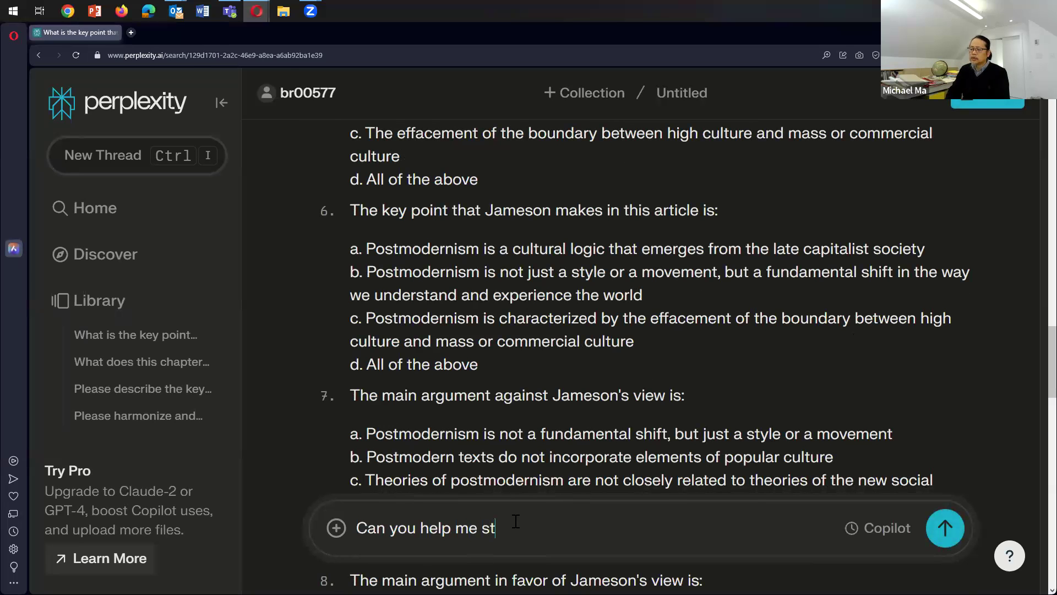
{"action": "type", "text": "udy this document? How would b"}
{"action": "key", "text": "BackSpace"}
{"action": "type", "text": "we go"}
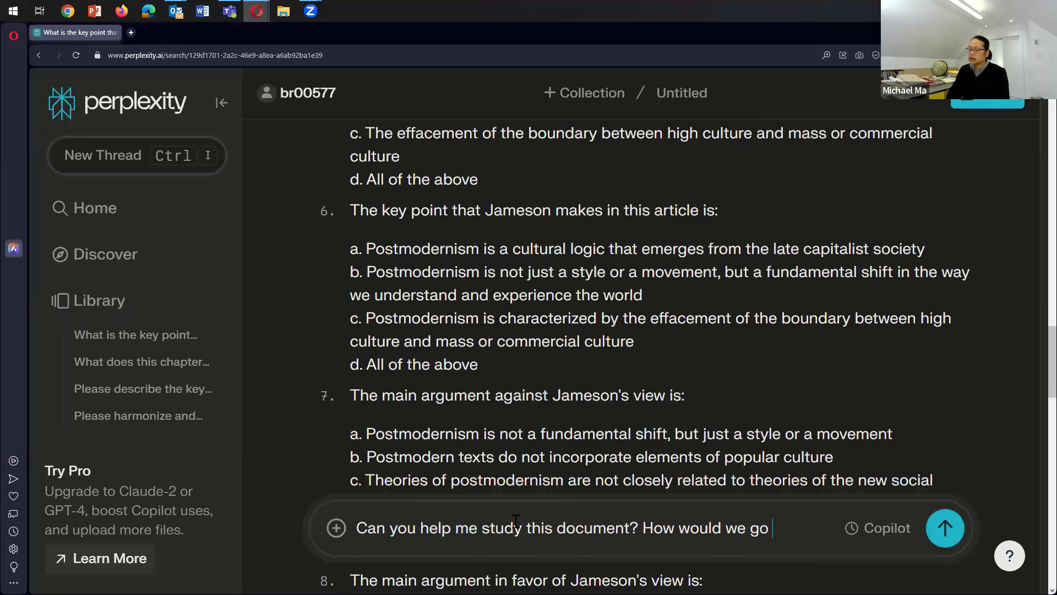
{"action": "type", "text": " ao"}
{"action": "key", "text": "BackSpace"}
{"action": "type", "text": "bout this?"}
{"action": "key", "text": "Return"}
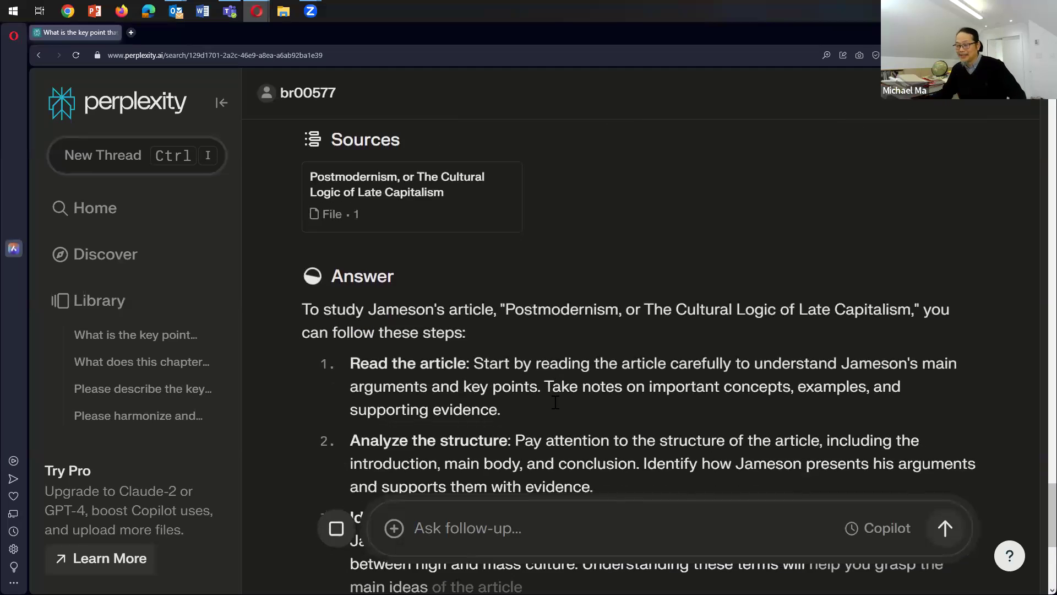
Step: Highlight the "Read the article" item in the suggested study steps and read on to "Review and summarize"
{"action": "left_click_drag", "start_coordinate": [440, 356], "coordinate": [351, 327]}
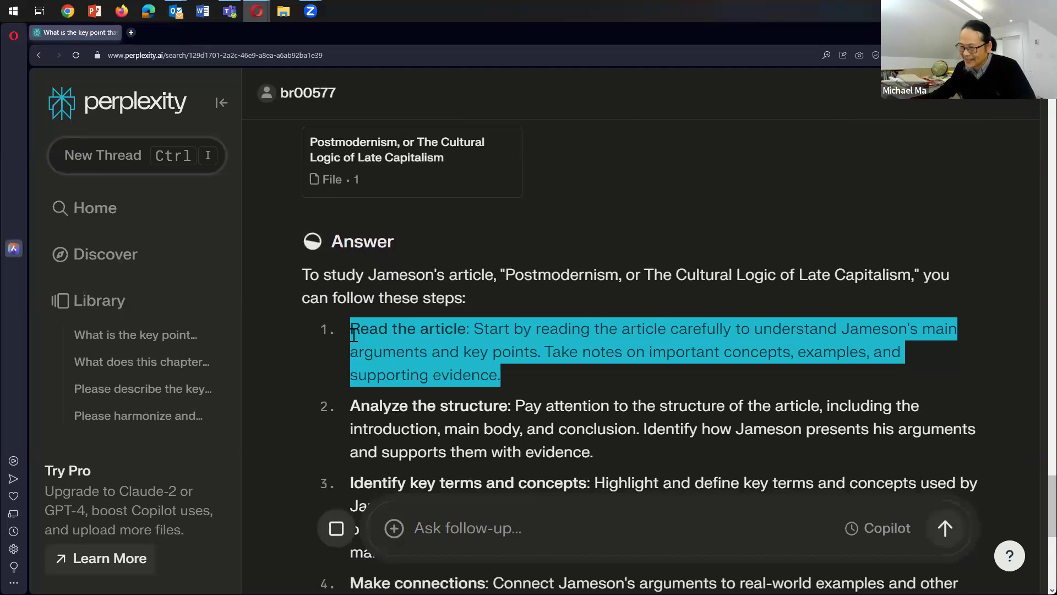
{"action": "left_click", "coordinate": [588, 374]}
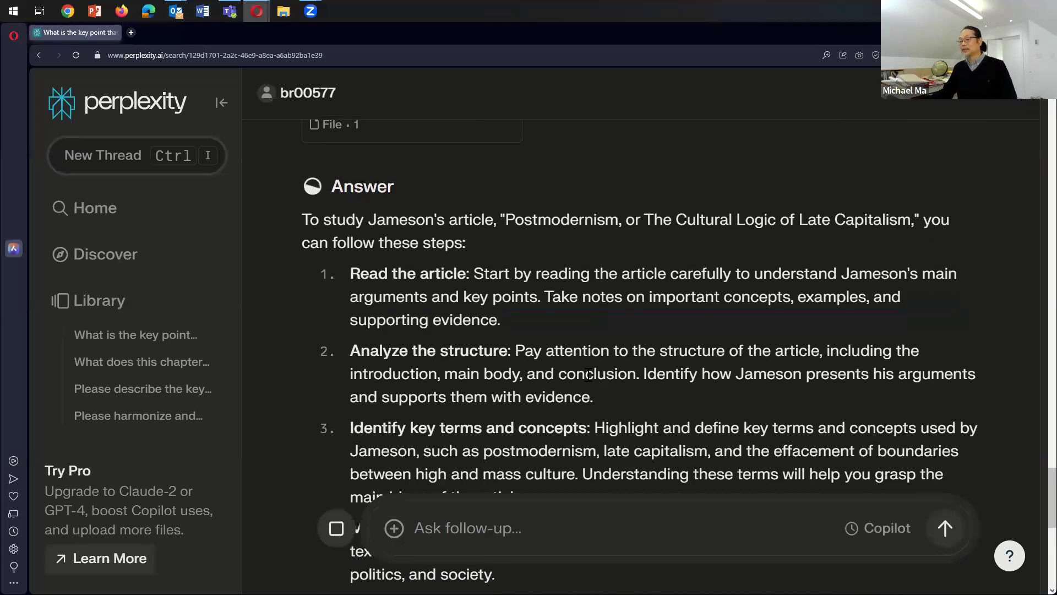
{"action": "scroll", "coordinate": [534, 411], "scroll_direction": "down", "scroll_amount": 5}
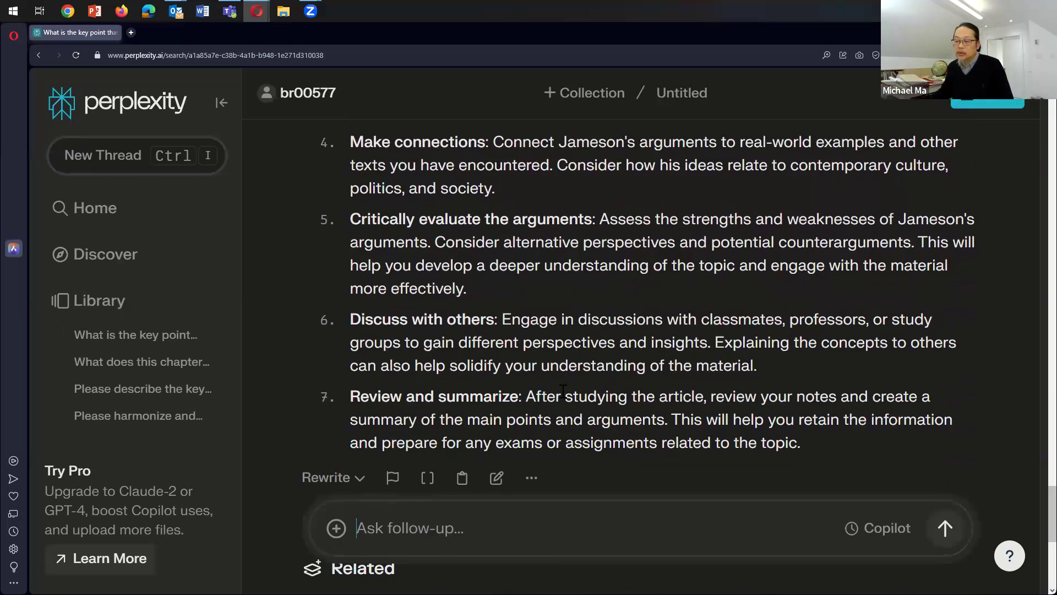
Step: Return to the home page, set the search focus to Academic, and bring up the focus options again
{"action": "scroll", "coordinate": [561, 389], "scroll_direction": "down", "scroll_amount": 1}
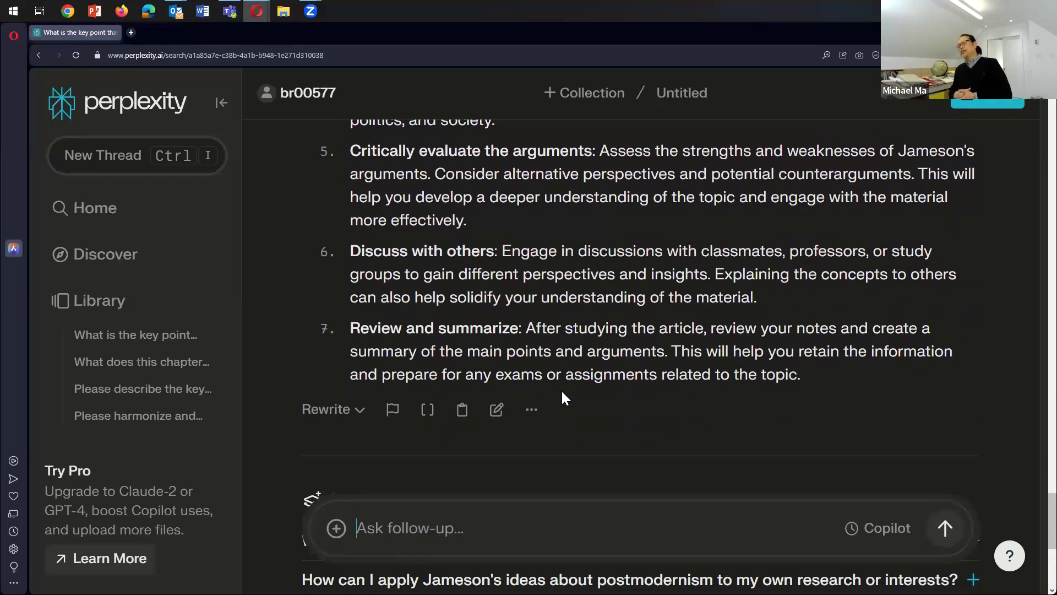
{"action": "left_click", "coordinate": [115, 218]}
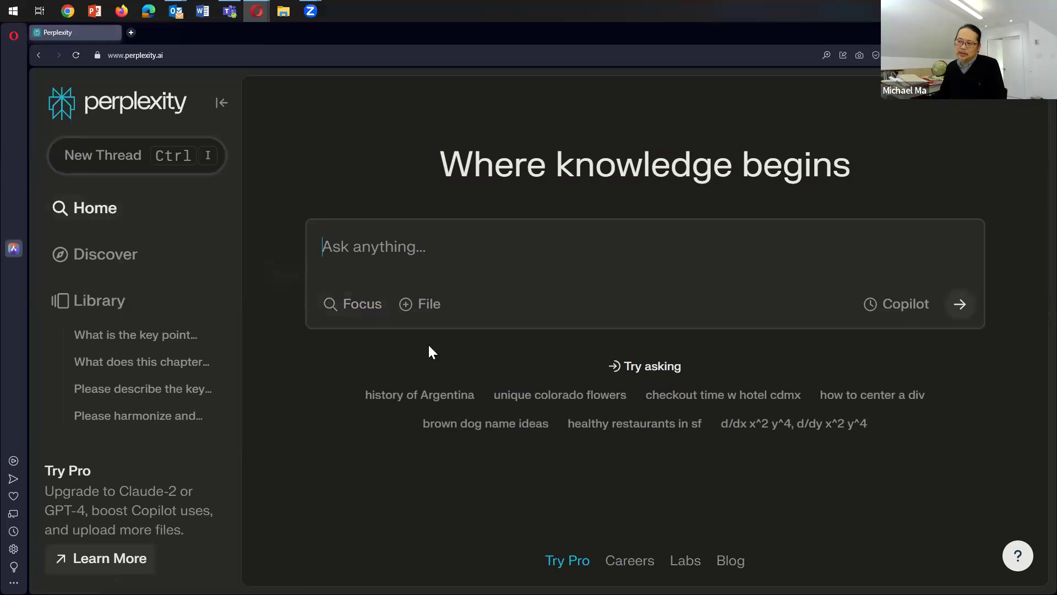
{"action": "left_click", "coordinate": [361, 308]}
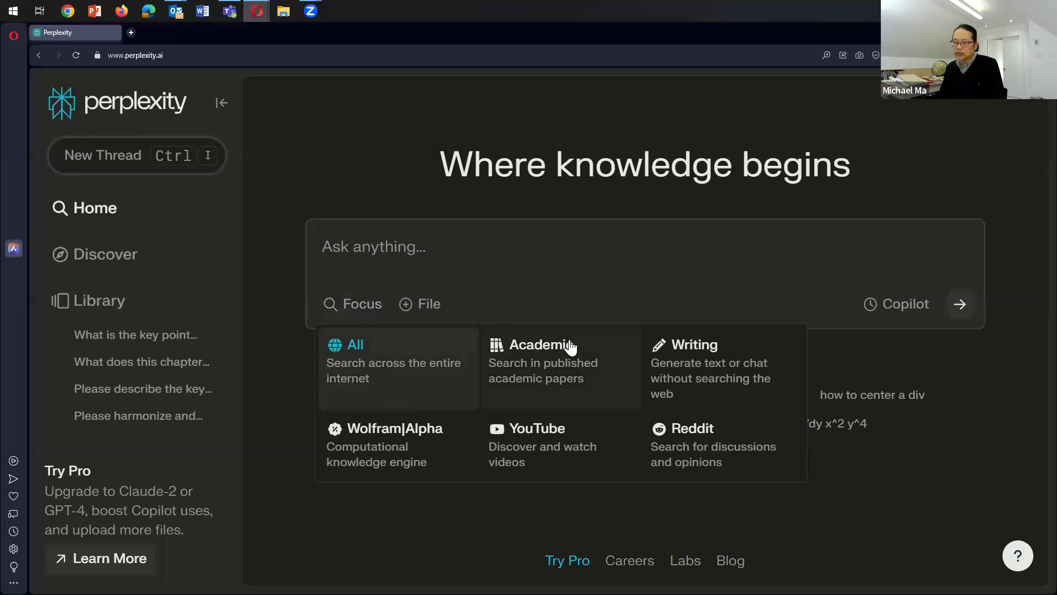
{"action": "left_click", "coordinate": [531, 369]}
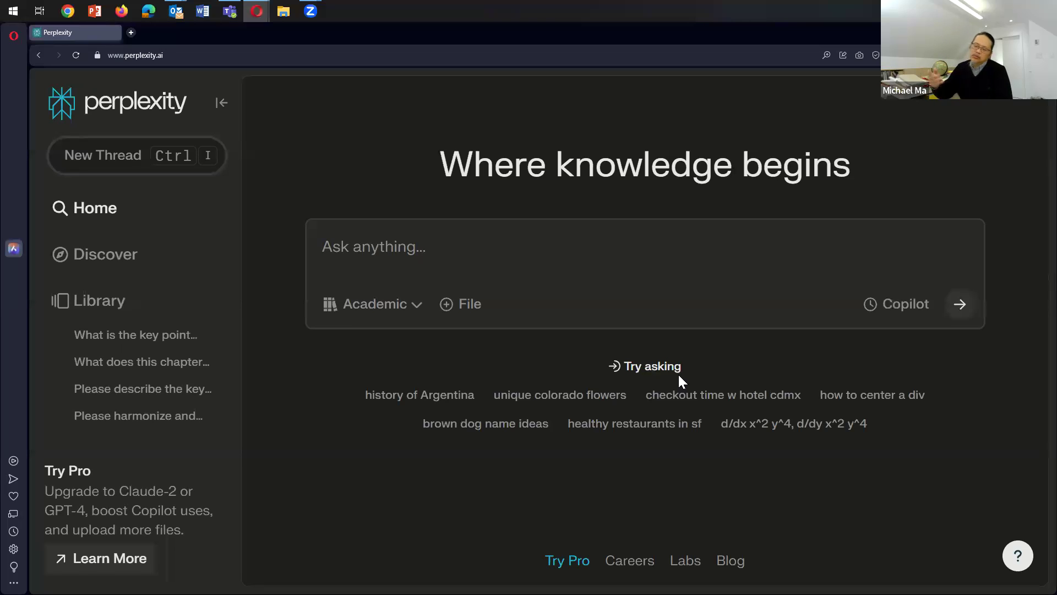
{"action": "left_click", "coordinate": [395, 304]}
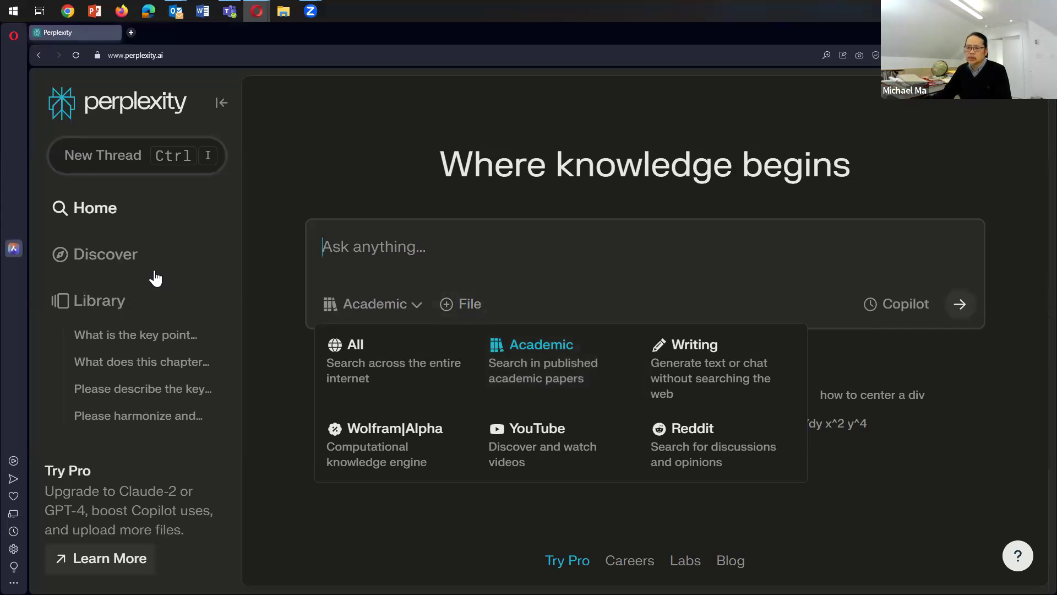
Step: Reopen the Jameson key point thread from the library and try to attach another file to a follow-up
{"action": "left_click", "coordinate": [107, 261]}
{"action": "left_click", "coordinate": [98, 309]}
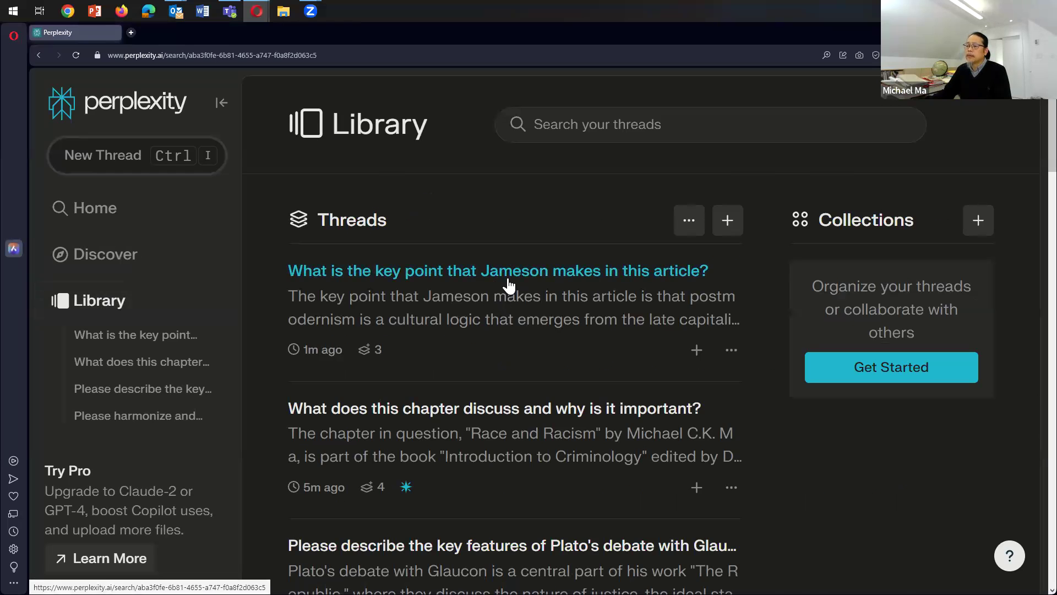
{"action": "left_click", "coordinate": [507, 281]}
{"action": "scroll", "coordinate": [561, 298], "scroll_direction": "down", "scroll_amount": 3}
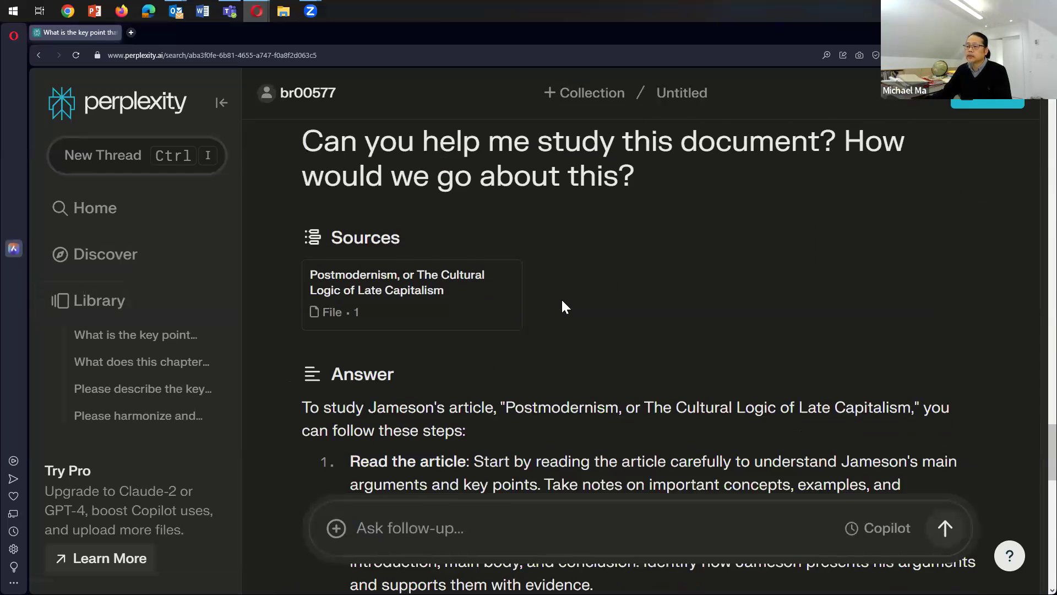
{"action": "left_click", "coordinate": [336, 527]}
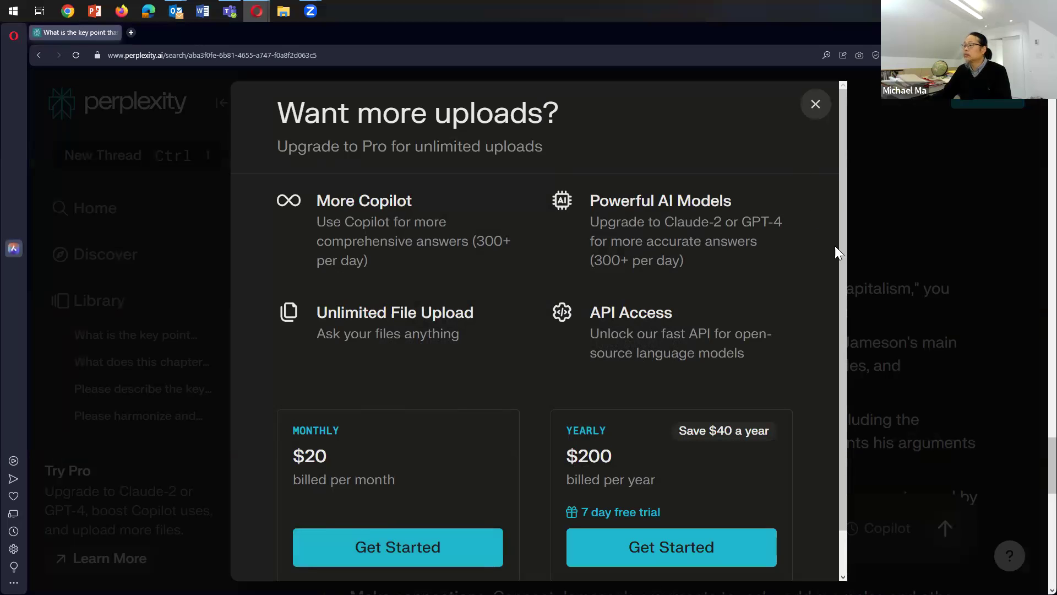
{"action": "left_click", "coordinate": [815, 104]}
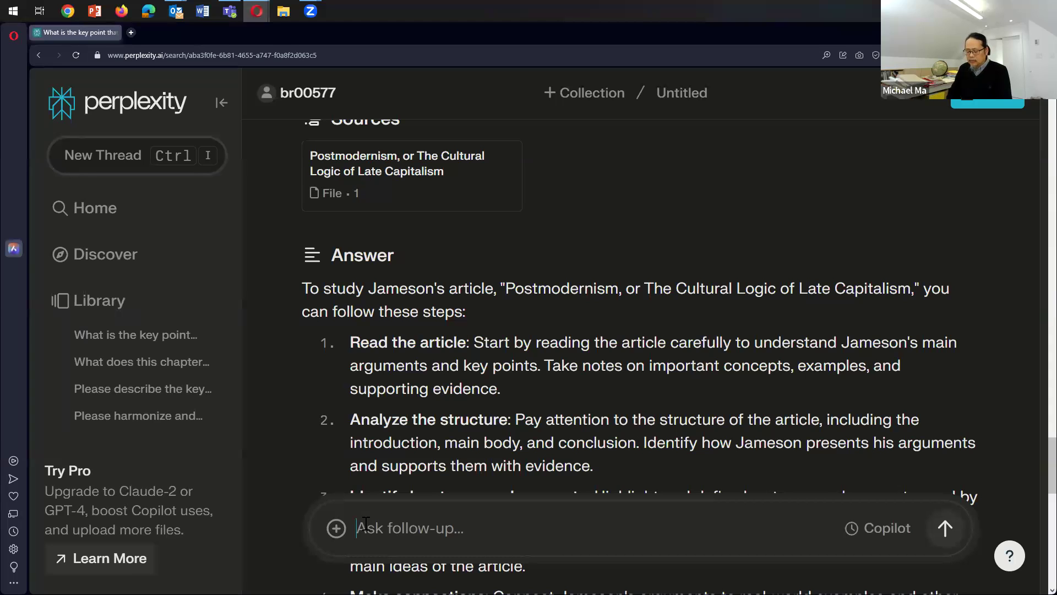
Step: Submit the follow-up "What else should I know about this article on postmodernism. Give me the TLDR"
{"action": "type", "text": "Wa"}
{"action": "key", "text": "BackSpace"}
{"action": "type", "text": "hat else should I know about th"}
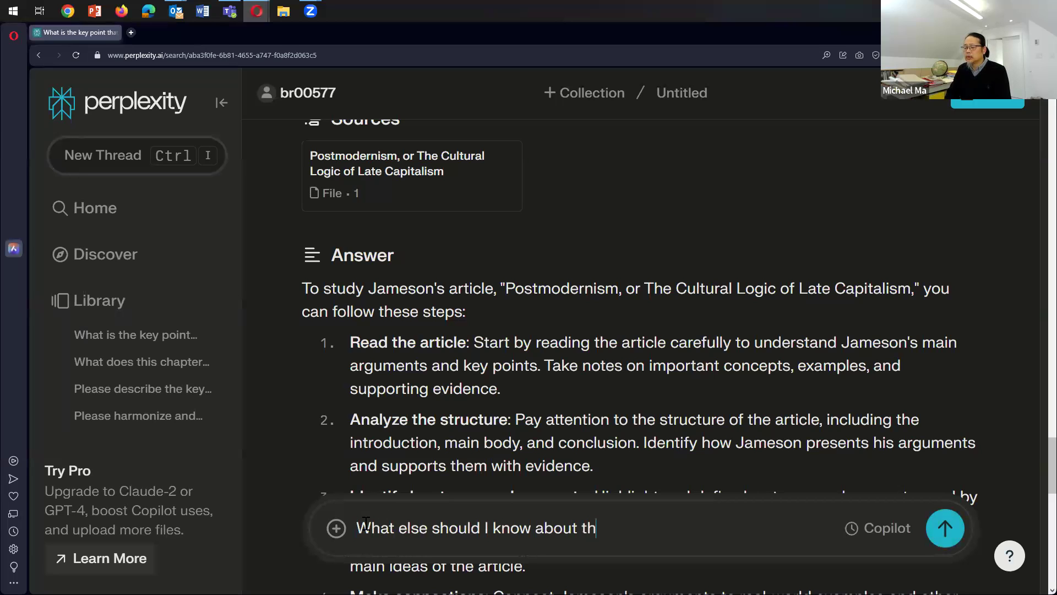
{"action": "type", "text": "is article on postemod"}
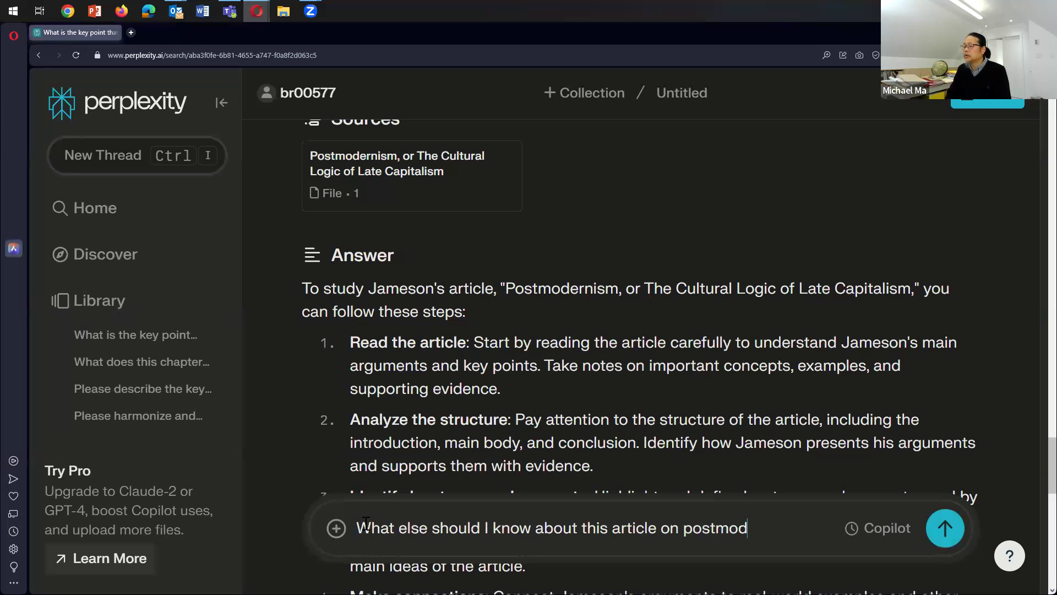
{"action": "type", "text": "ernism. "}
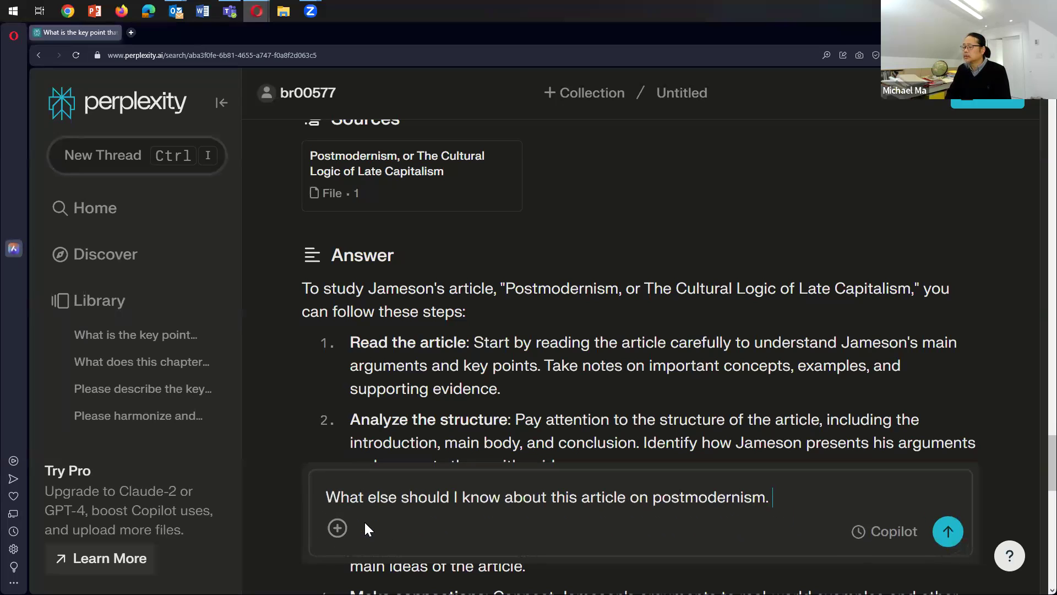
{"action": "type", "text": "Give me the T:D"}
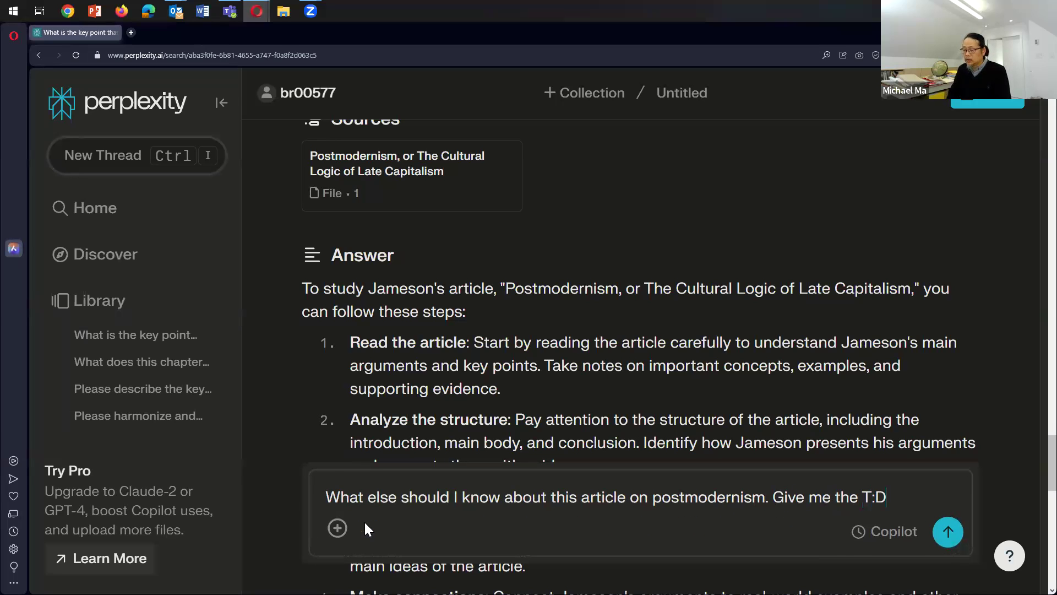
{"action": "key", "text": "BackSpace"}
{"action": "key", "text": "BackSpace"}
{"action": "key", "text": "BackSpace"}
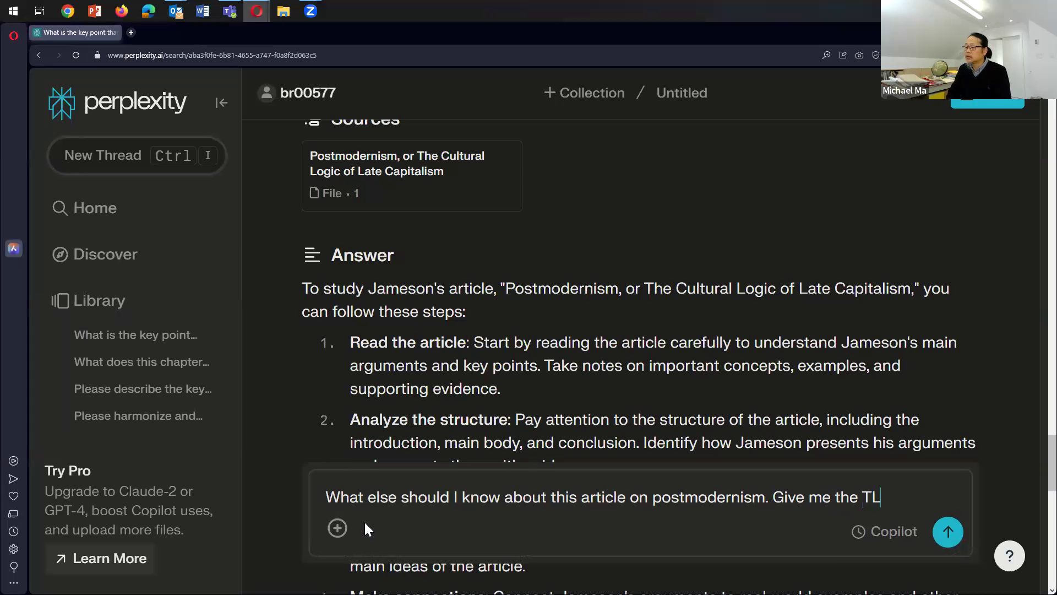
{"action": "type", "text": "LDR"}
{"action": "key", "text": "Return"}
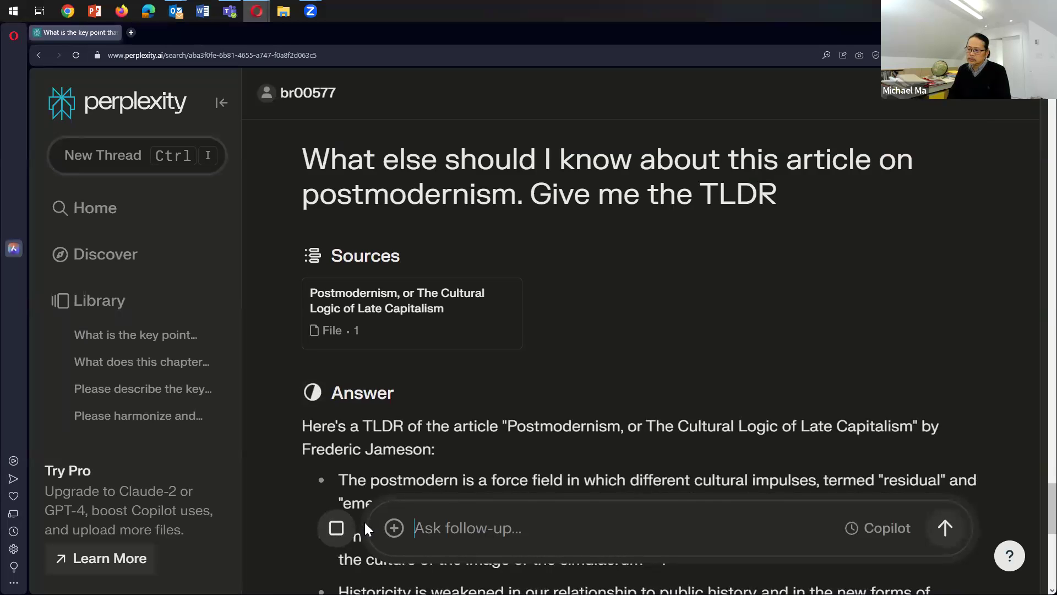
Step: Read the TLDR answer on Jameson's article from its bullet points through to the concluding paragraph
{"action": "scroll", "coordinate": [481, 447], "scroll_direction": "down", "scroll_amount": 2}
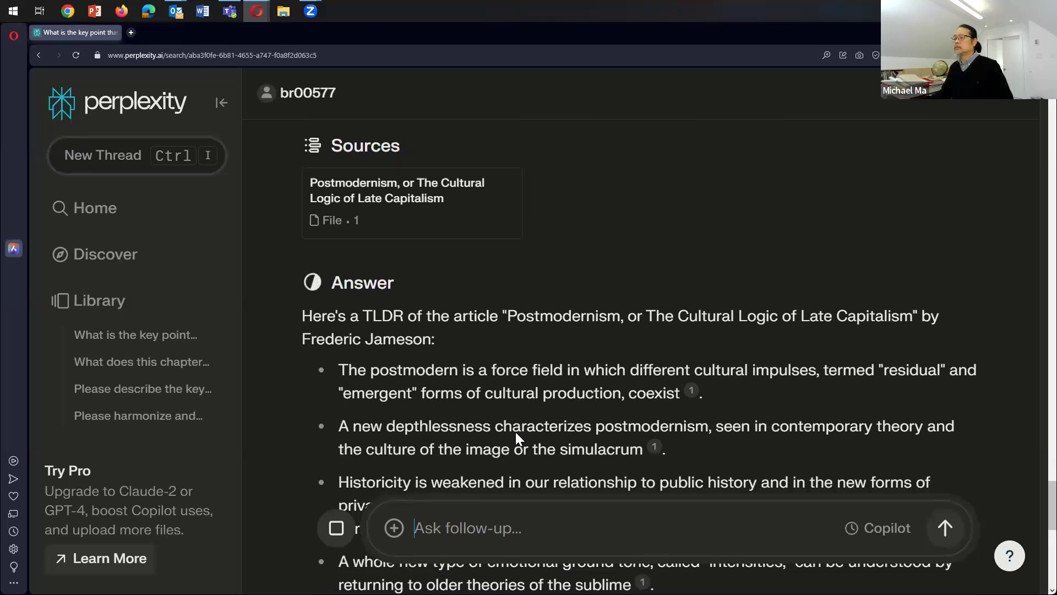
{"action": "scroll", "coordinate": [596, 374], "scroll_direction": "down", "scroll_amount": 1}
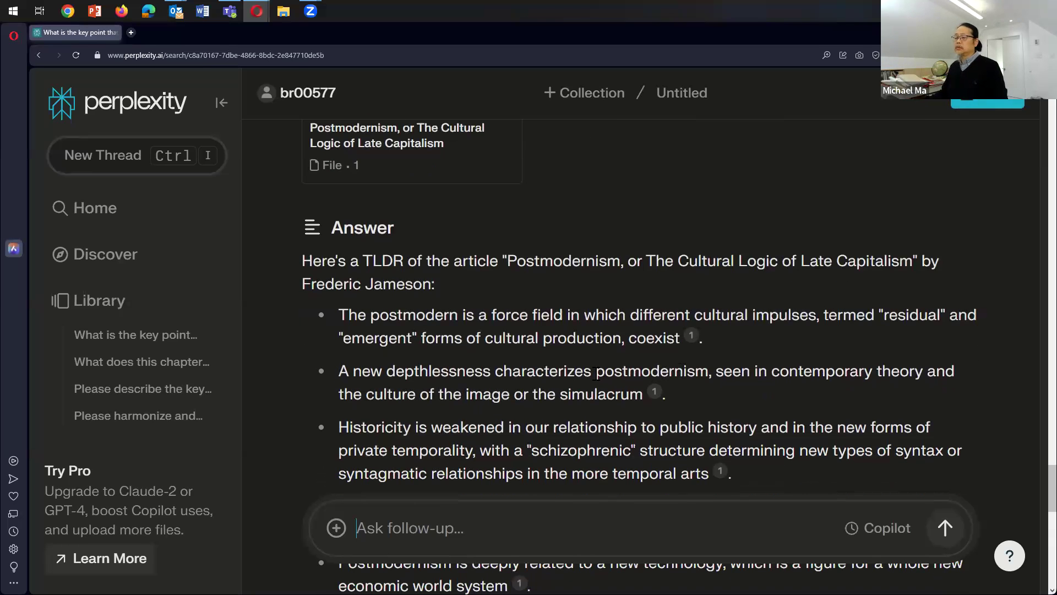
{"action": "scroll", "coordinate": [651, 393], "scroll_direction": "down", "scroll_amount": 1}
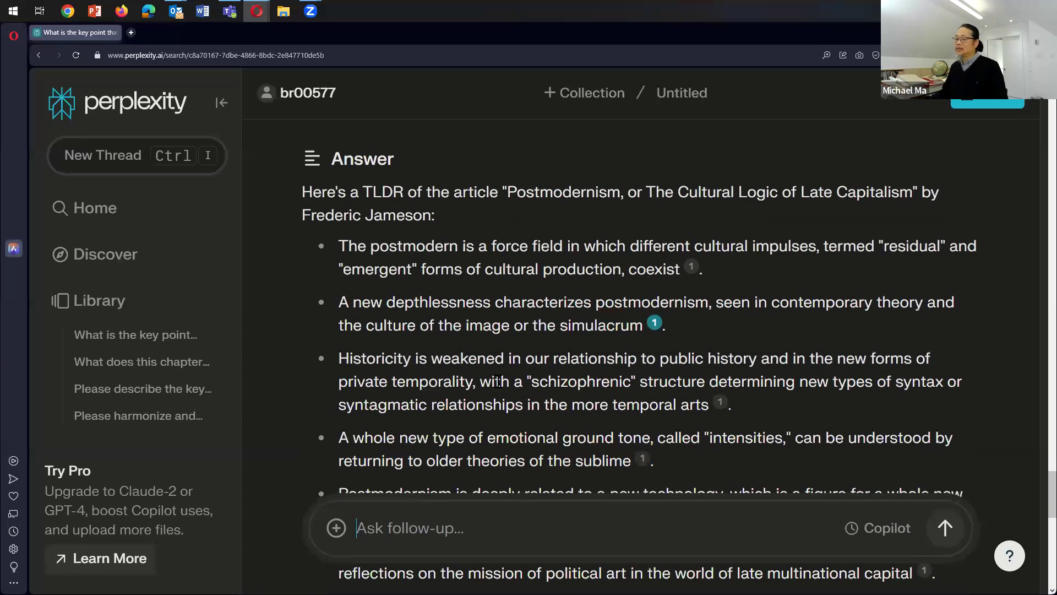
{"action": "scroll", "coordinate": [586, 376], "scroll_direction": "down", "scroll_amount": 2}
{"action": "scroll", "coordinate": [587, 376], "scroll_direction": "down", "scroll_amount": 2}
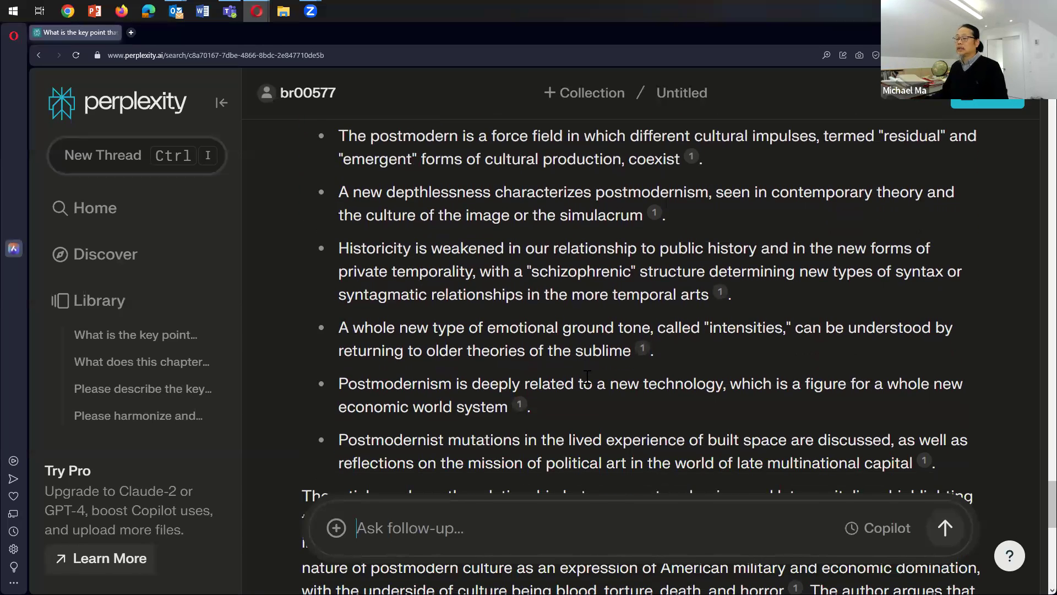
{"action": "scroll", "coordinate": [463, 385], "scroll_direction": "down", "scroll_amount": 1}
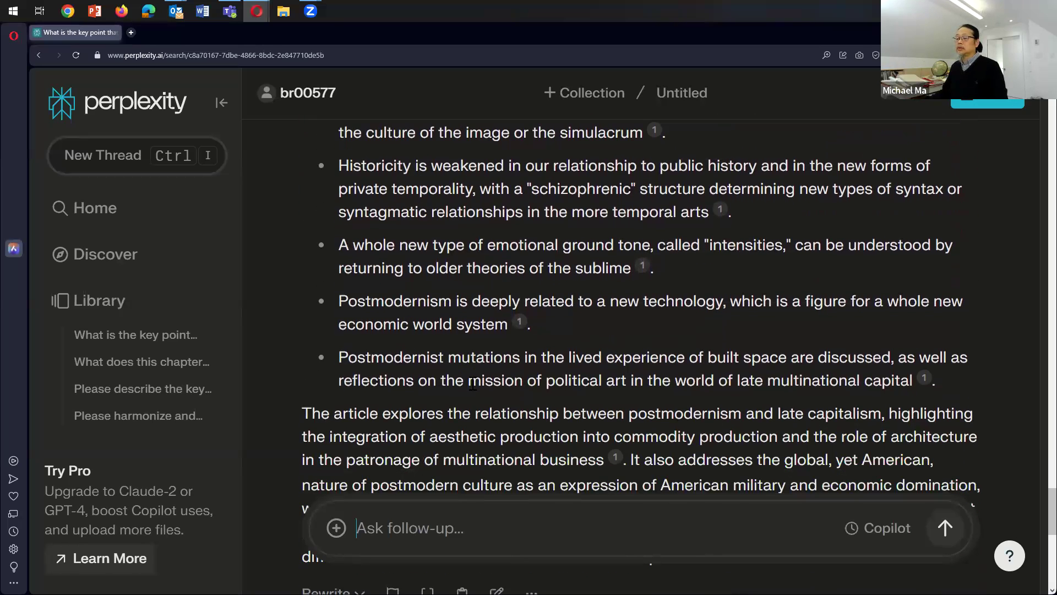
{"action": "scroll", "coordinate": [604, 369], "scroll_direction": "down", "scroll_amount": 2}
{"action": "scroll", "coordinate": [605, 376], "scroll_direction": "down", "scroll_amount": 1}
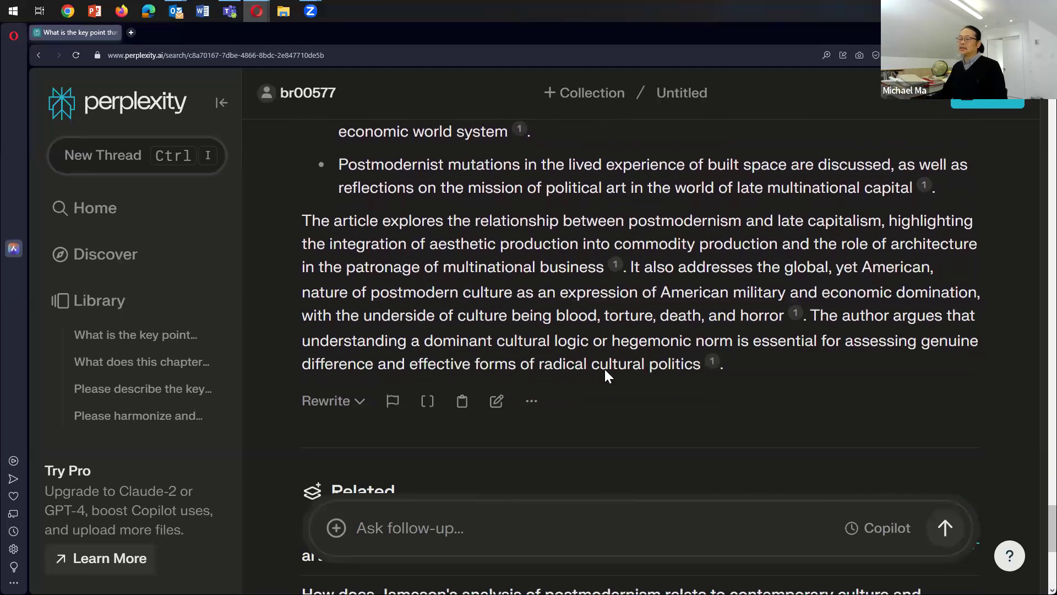